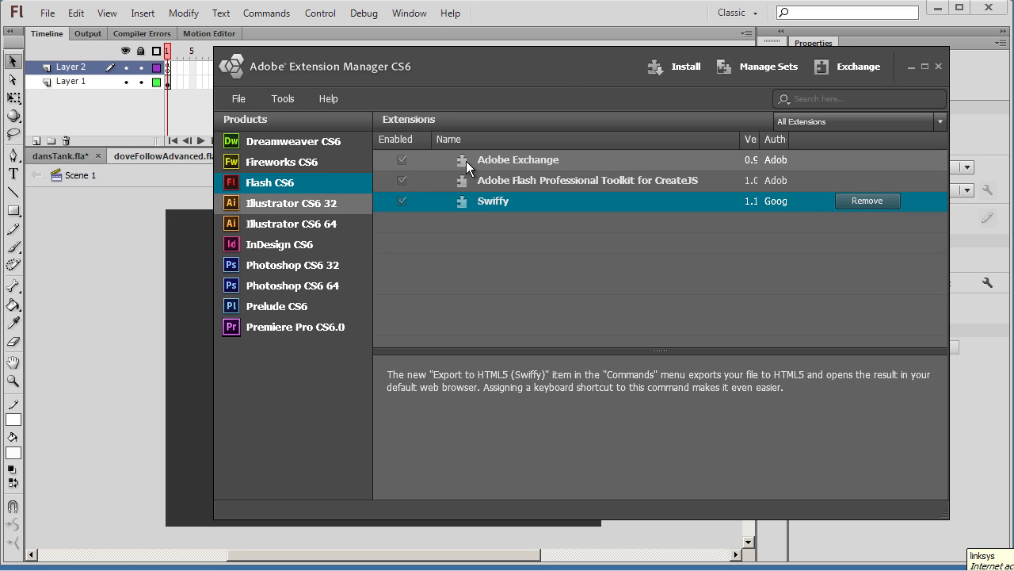
left_click_drag(565, 66, 602, 71)
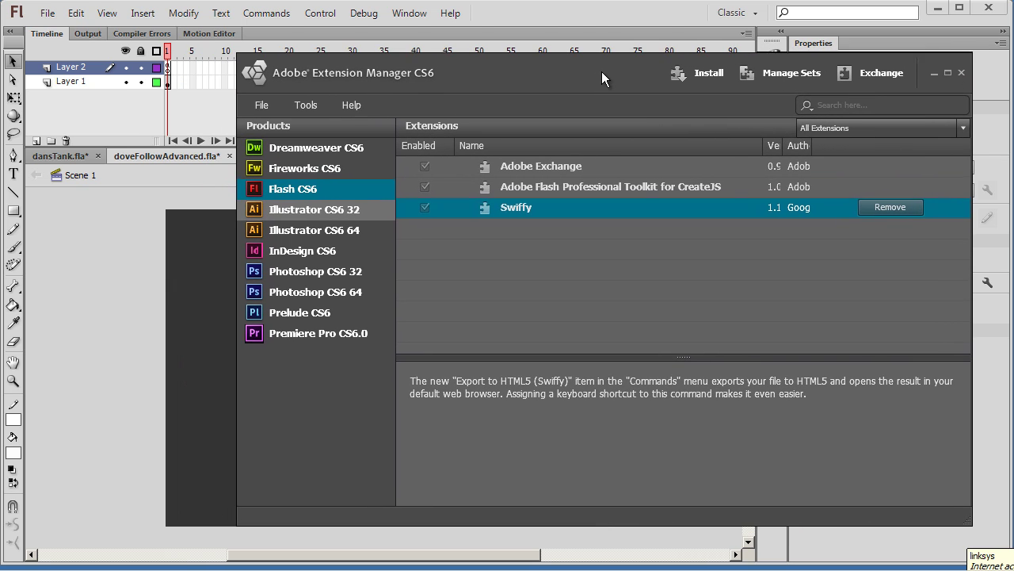
left_click(576, 16)
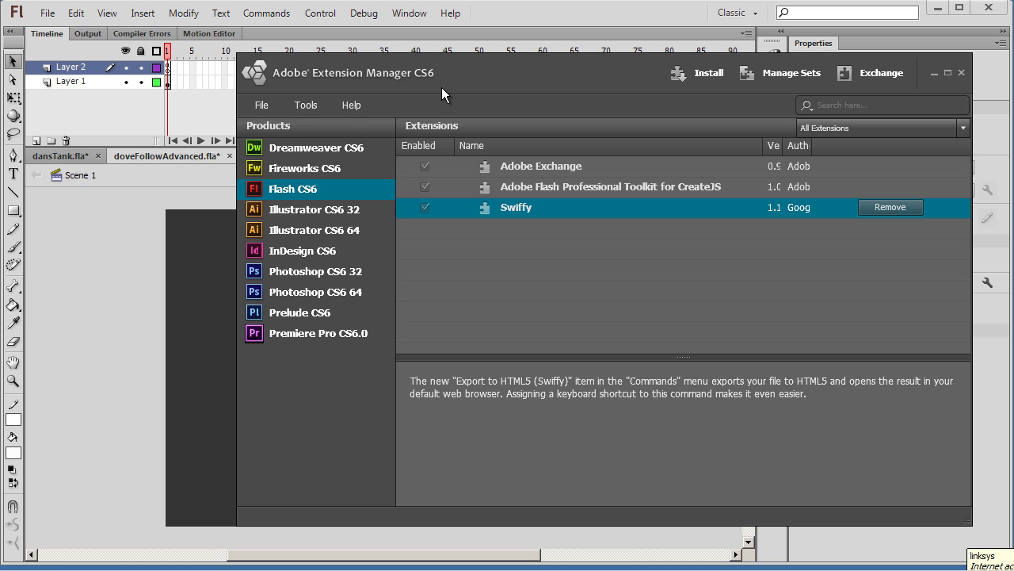
left_click(37, 567)
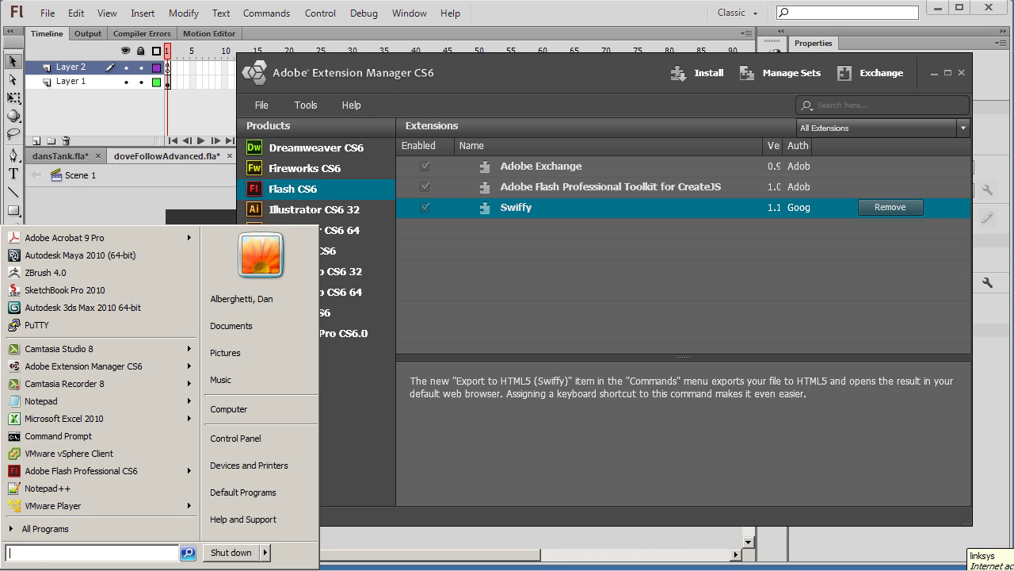
left_click(48, 529)
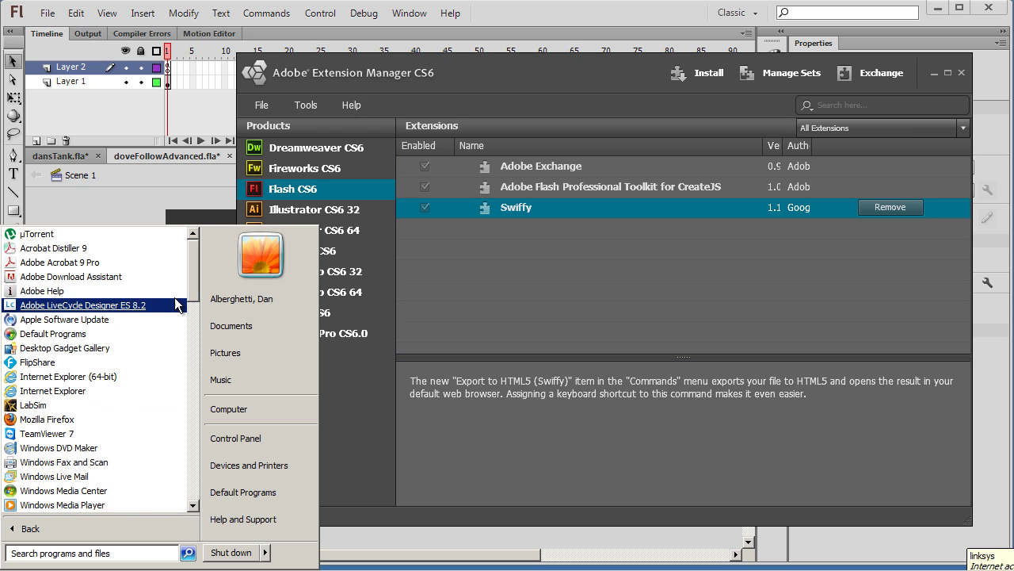
left_click_drag(194, 280, 195, 347)
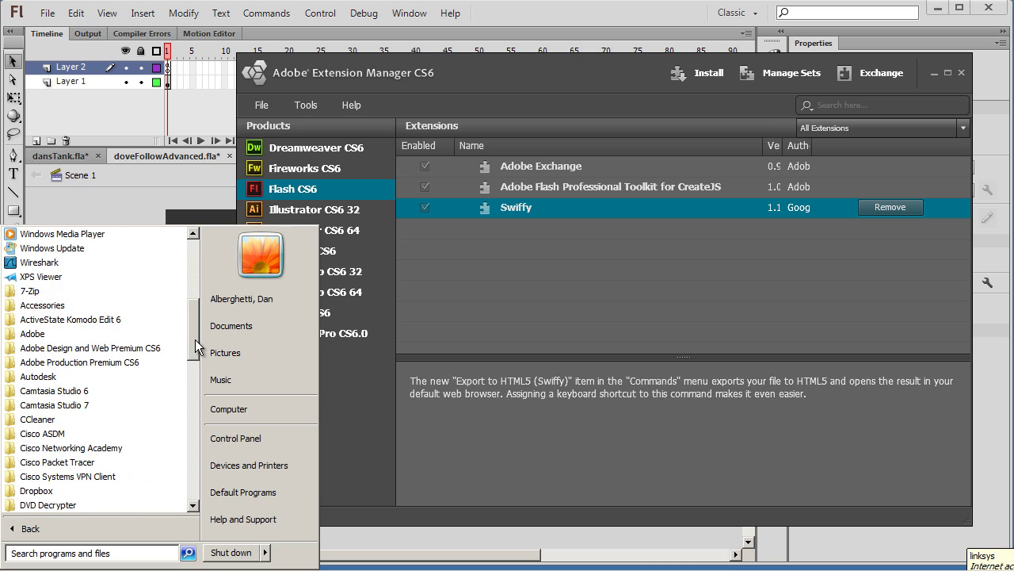
left_click(56, 349)
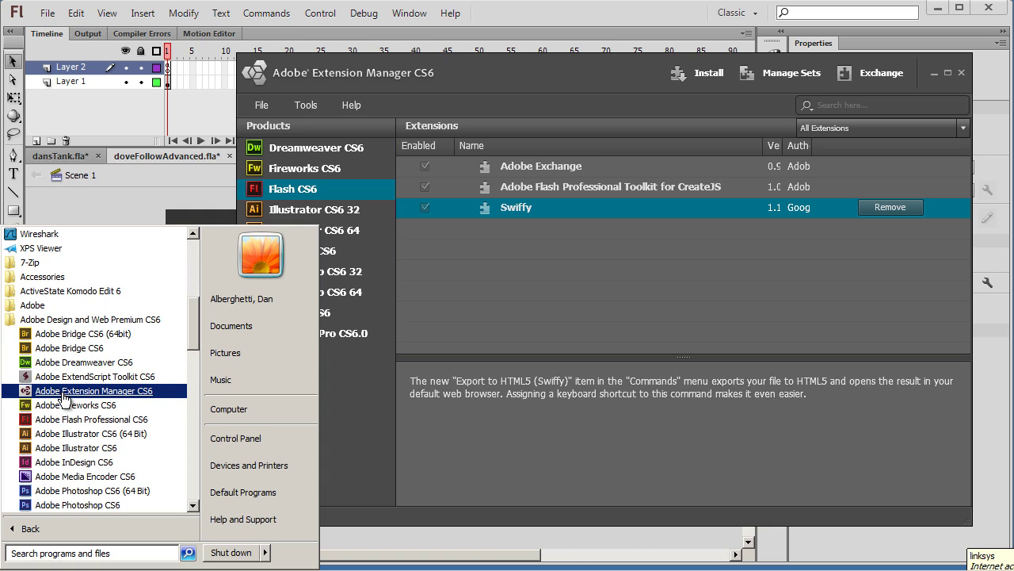
left_click(20, 568)
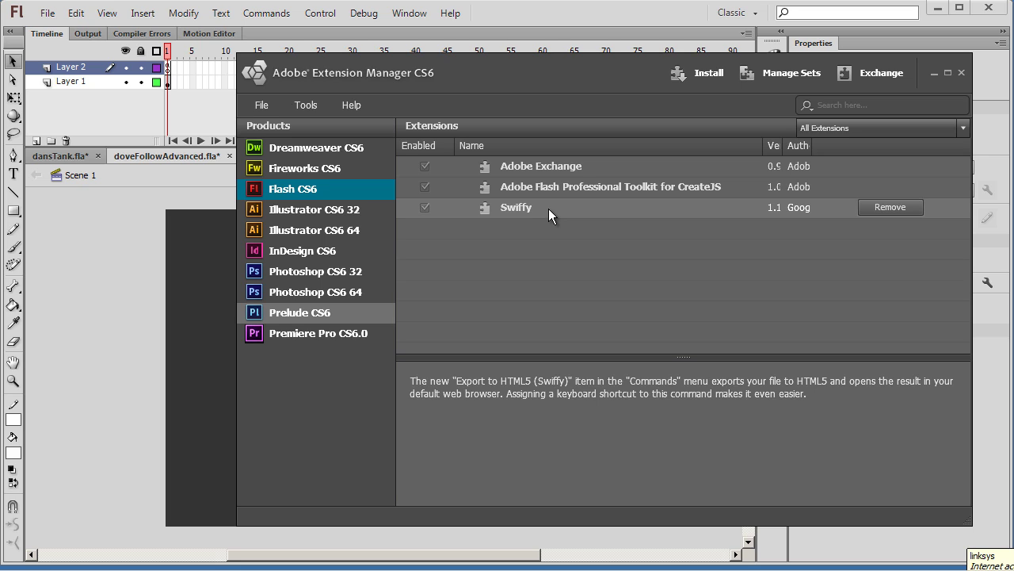
Switch between the Swiffy and Toolkit for CreateJS entries to compare their descriptions.
left_click(548, 208)
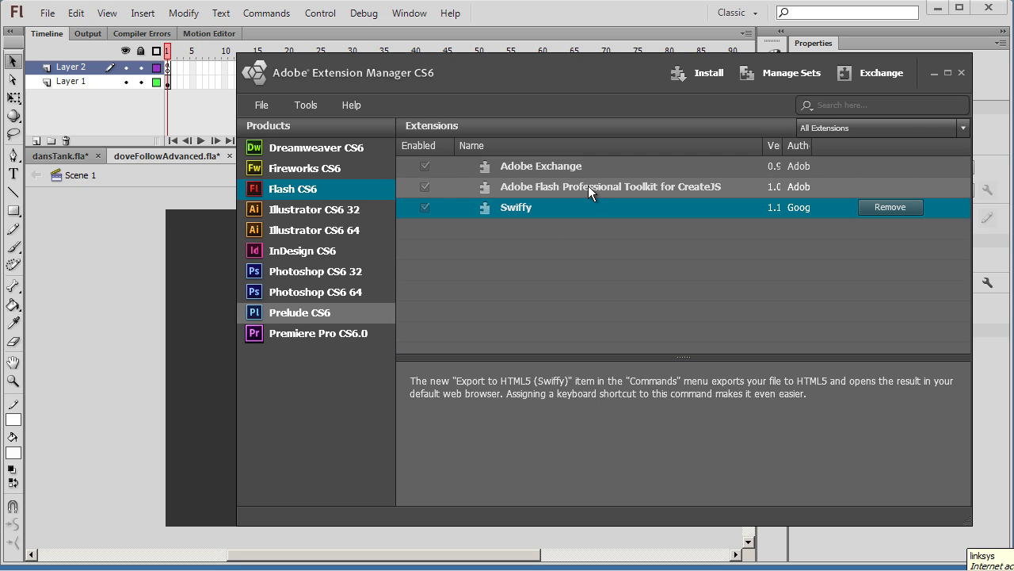
left_click(586, 187)
left_click(581, 208)
left_click(584, 188)
left_click(582, 204)
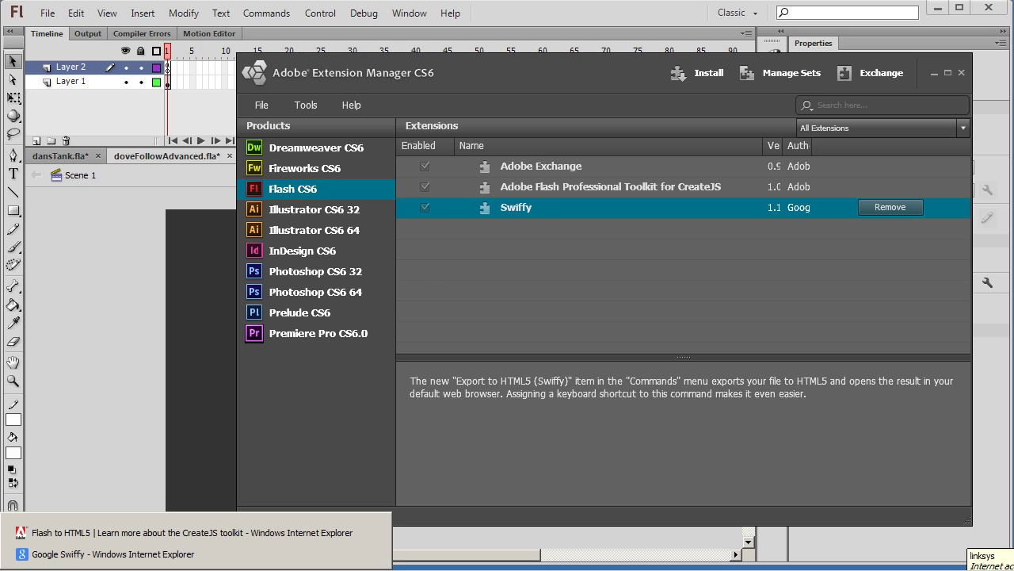
Review the Toolkit for CreateJS page in Internet Explorer, then minimize the browser.
left_click(78, 535)
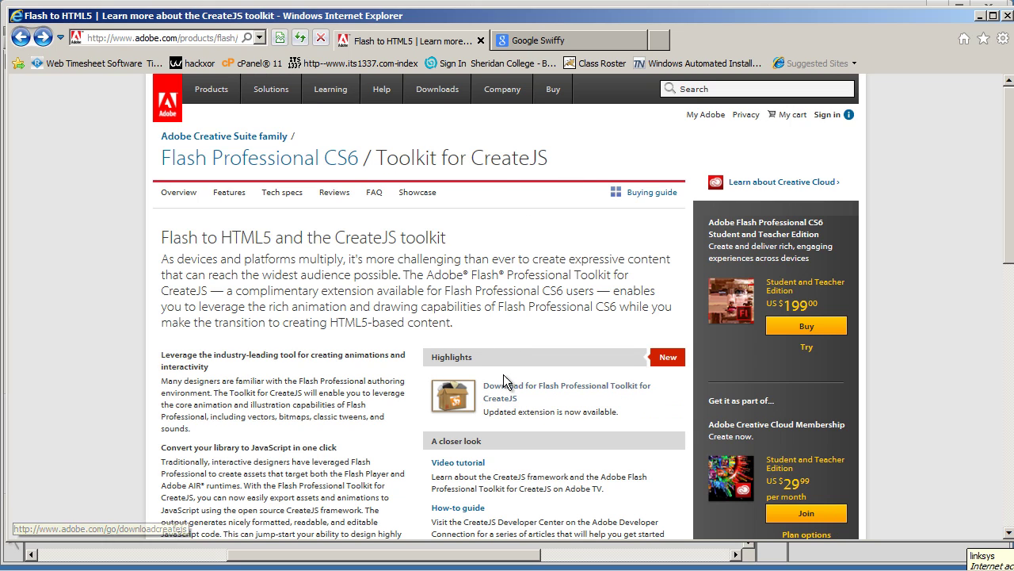
left_click(980, 17)
Hide Flash, move the Extension Manager right, and shift the three download icons on the desktop.
left_click(935, 11)
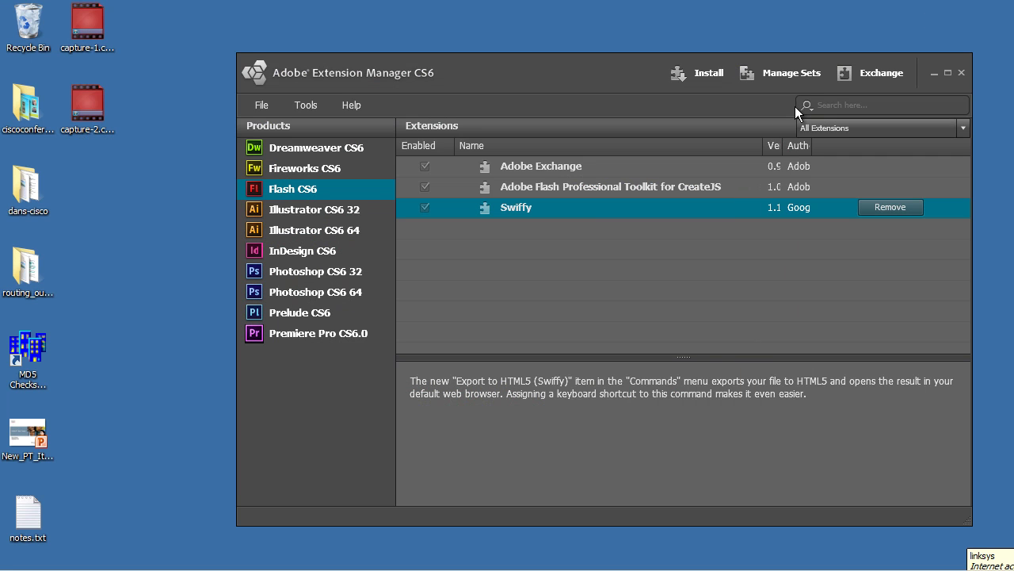
left_click_drag(502, 76, 588, 80)
left_click_drag(267, 272, 230, 420)
left_click_drag(156, 173, 238, 223)
left_click(242, 293)
Reposition the Toolkit zip and CreateJS toolkit zxp icons, and nudge the Extension Manager.
left_click(202, 439)
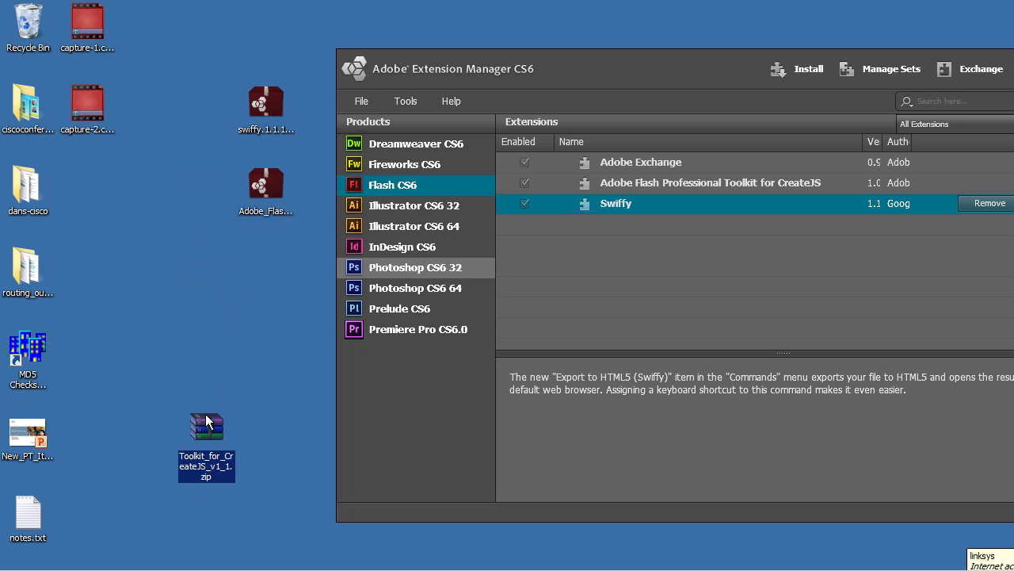
left_click_drag(220, 389, 227, 375)
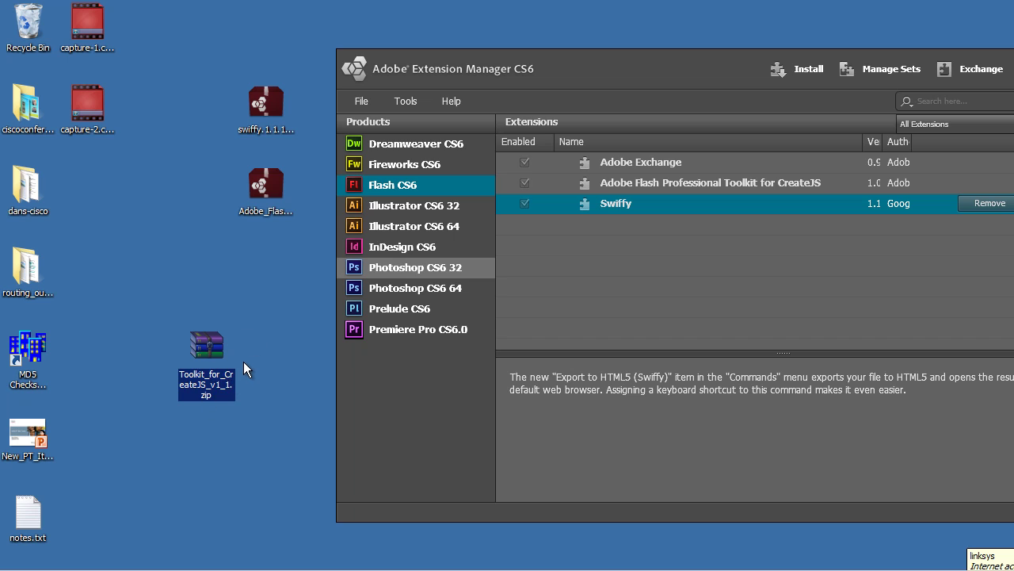
left_click(258, 358)
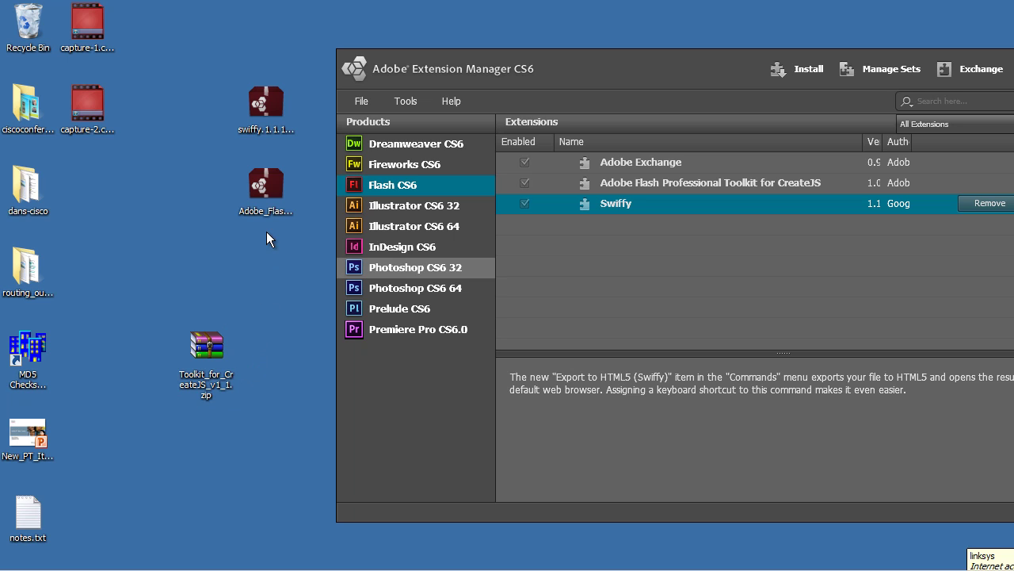
left_click(268, 190)
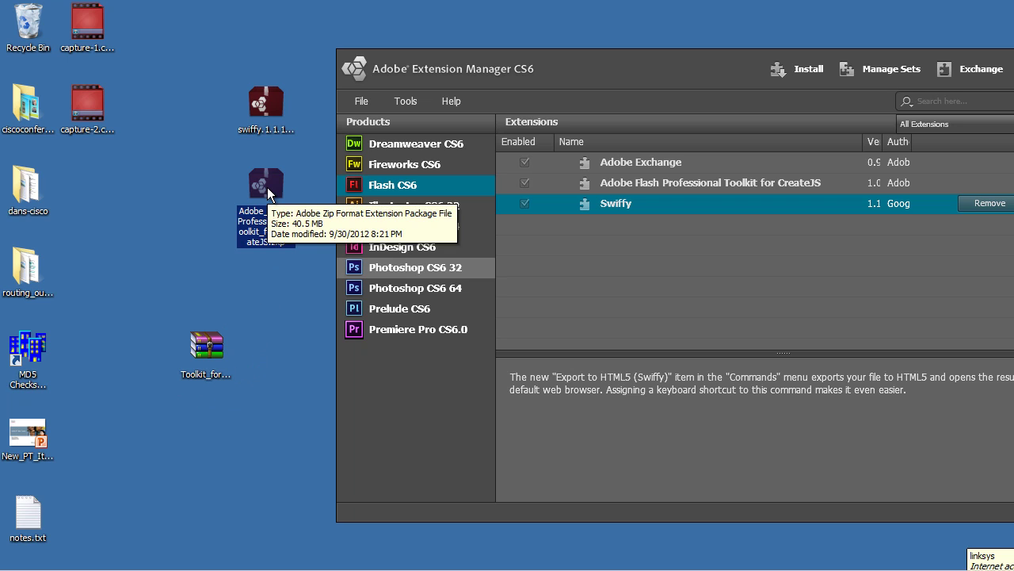
left_click_drag(266, 184, 269, 233)
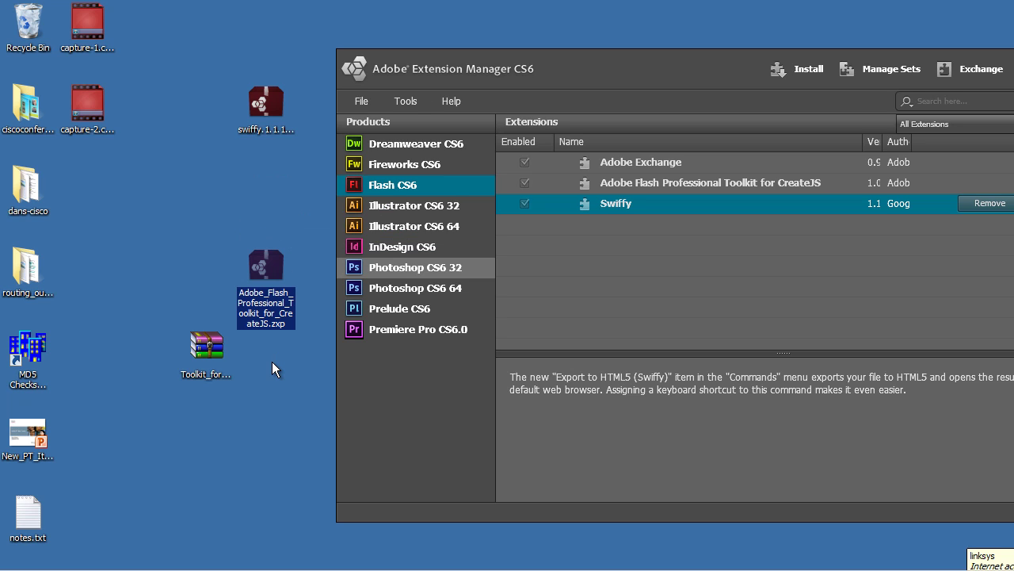
left_click_drag(631, 65, 623, 73)
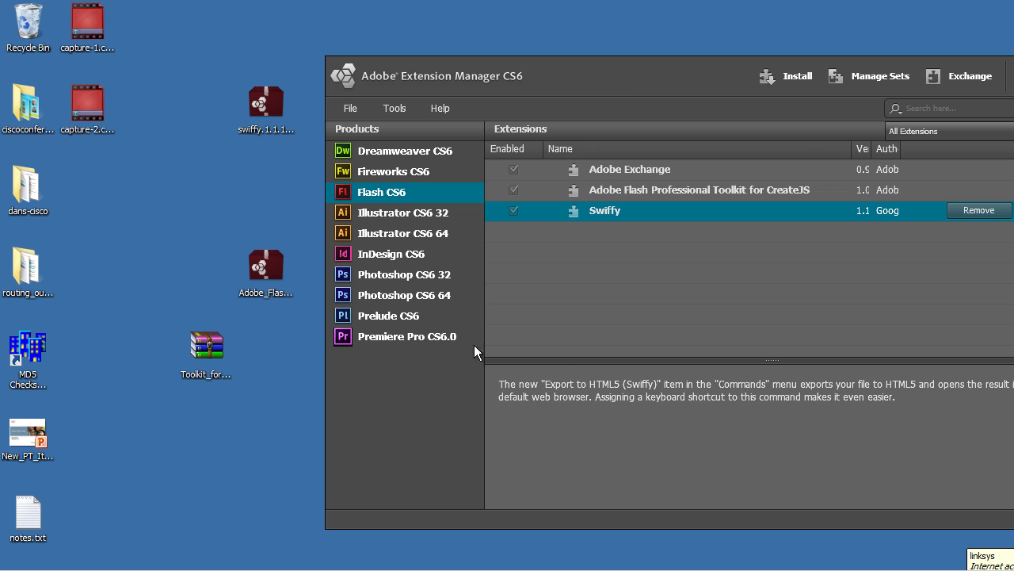
Start an extension install, cancel the file dialog, and select Toolkit_for_CreateJS_v1_1.zip.
left_click(797, 76)
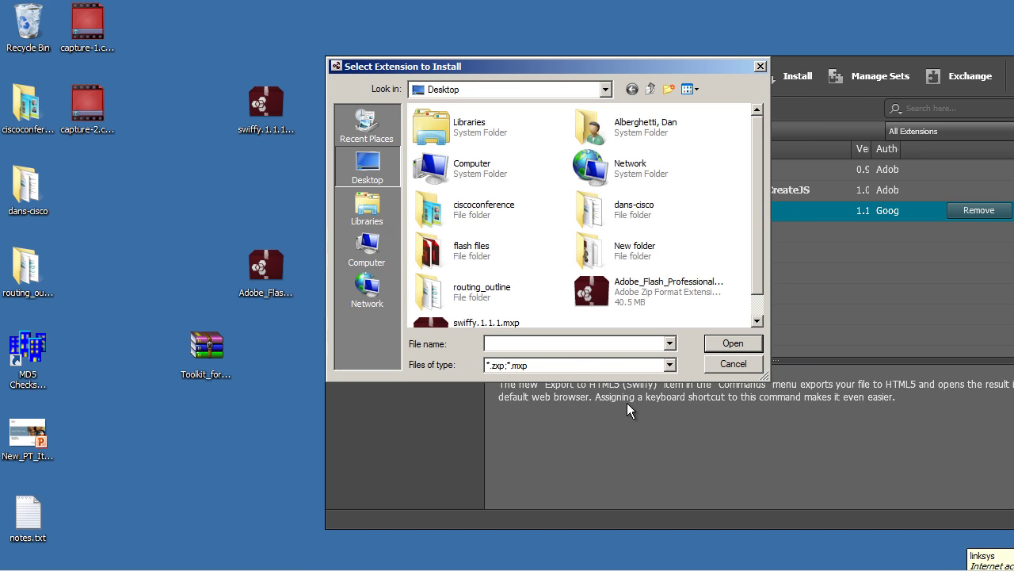
left_click_drag(689, 65, 715, 86)
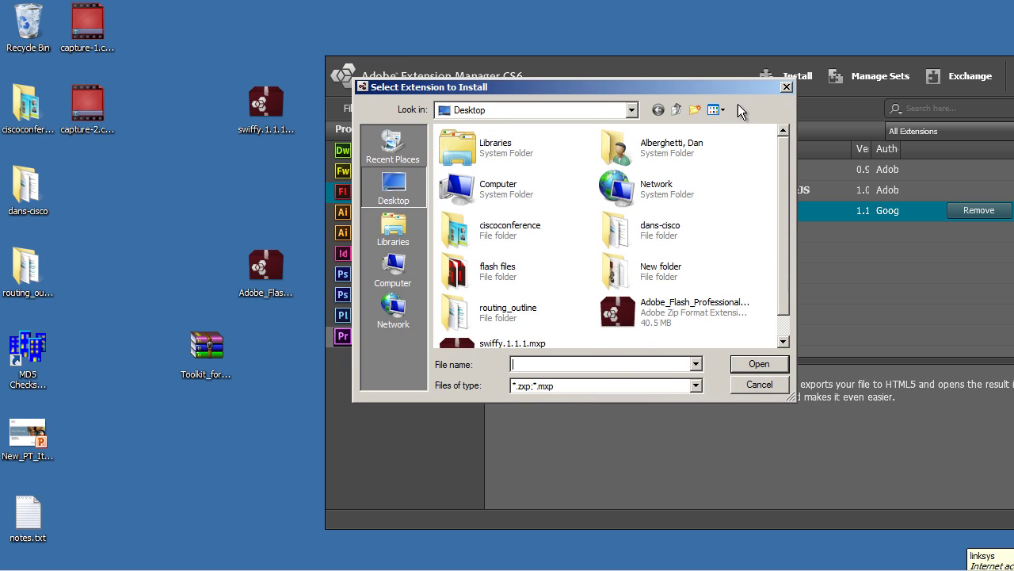
left_click(772, 386)
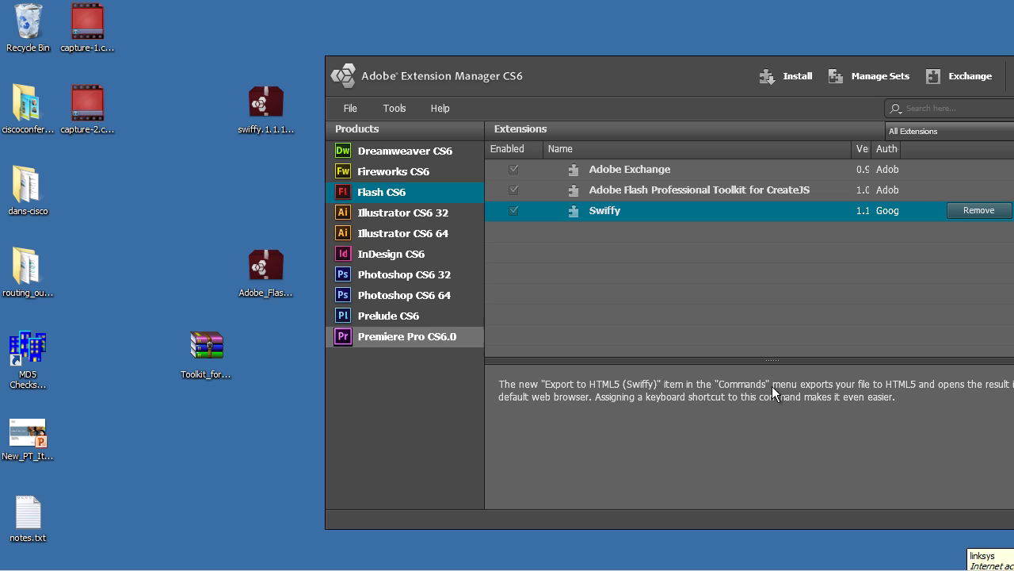
left_click(209, 347)
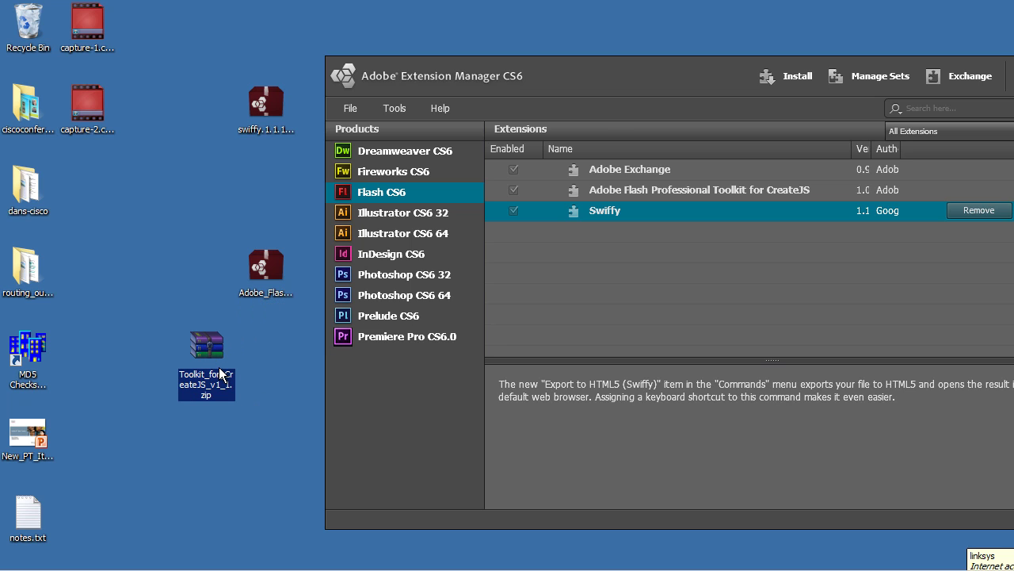
Extract Toolkit_for_CreateJS_v1_1.zip here with WinRAR, yielding jsfl, libs, META-INF and other folders.
right_click(211, 349)
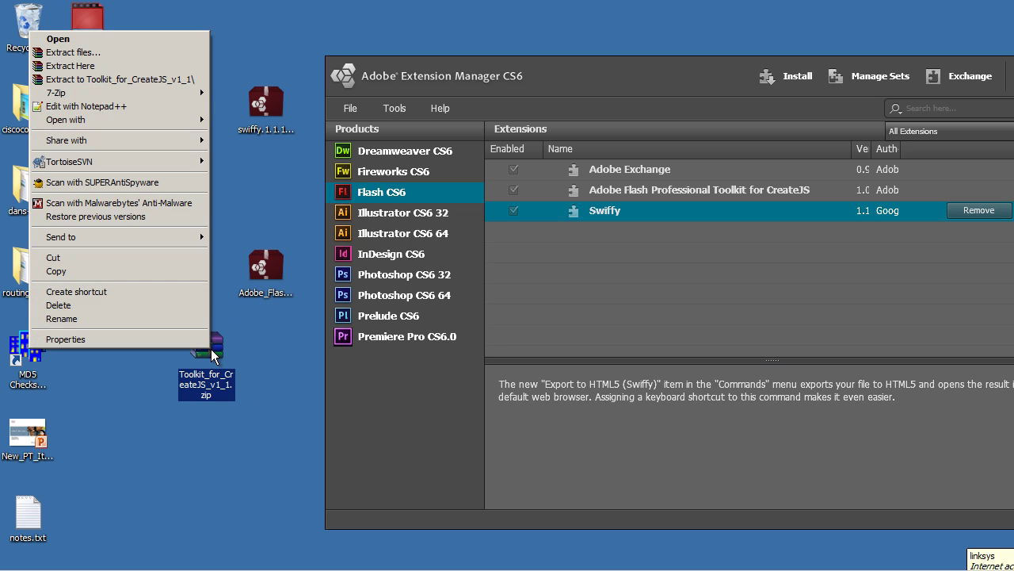
left_click(97, 67)
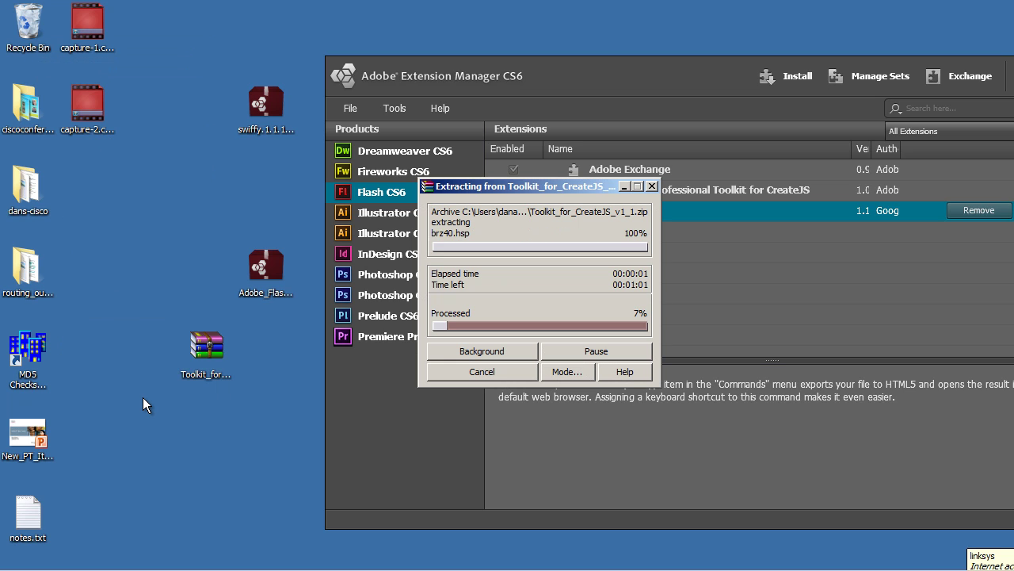
left_click(204, 342)
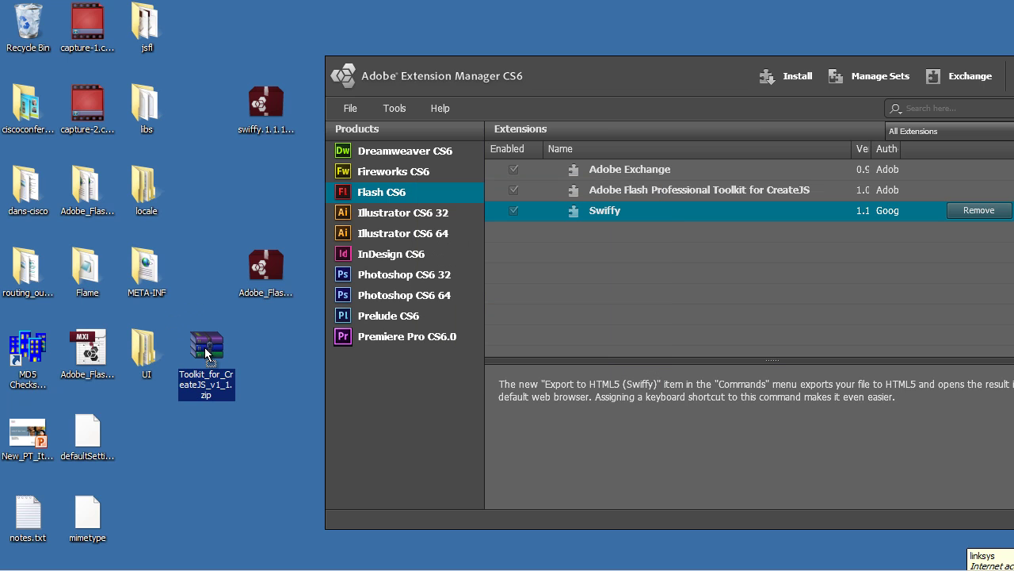
left_click(156, 460)
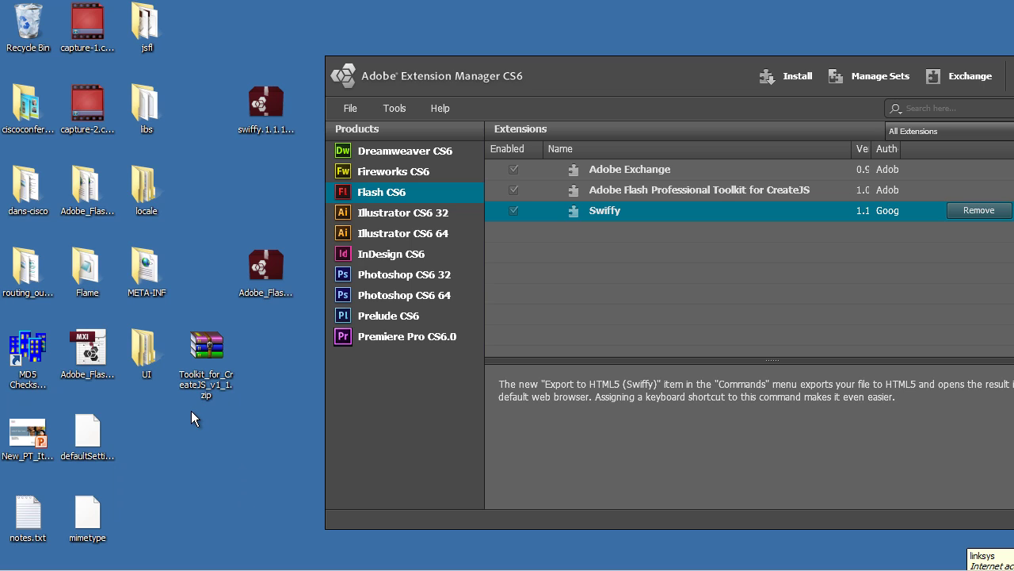
Package the CreateJS toolkit .mxi from the desktop, bringing up Save Extension Package As for the Desktop.
left_click(93, 354)
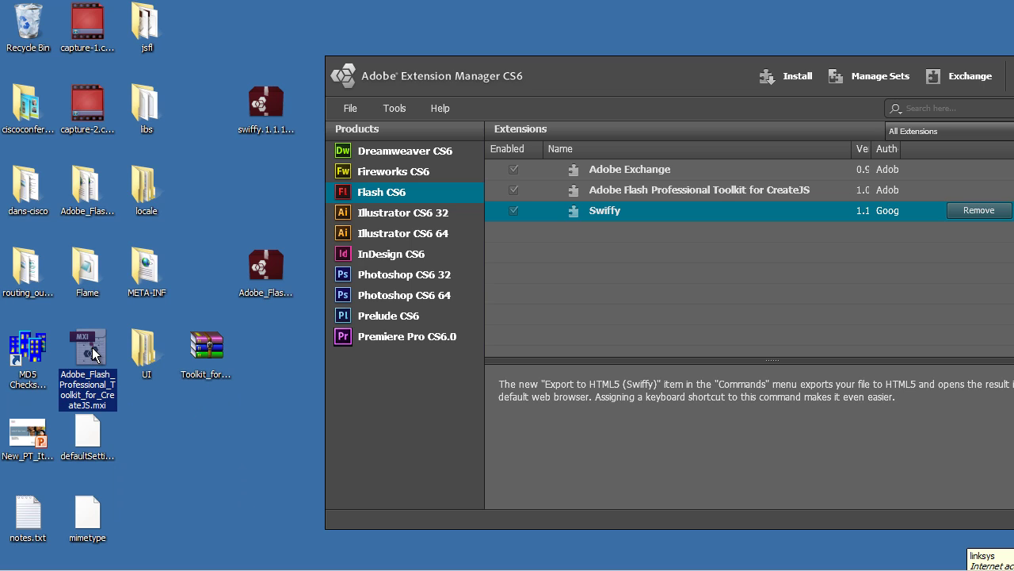
left_click(140, 420)
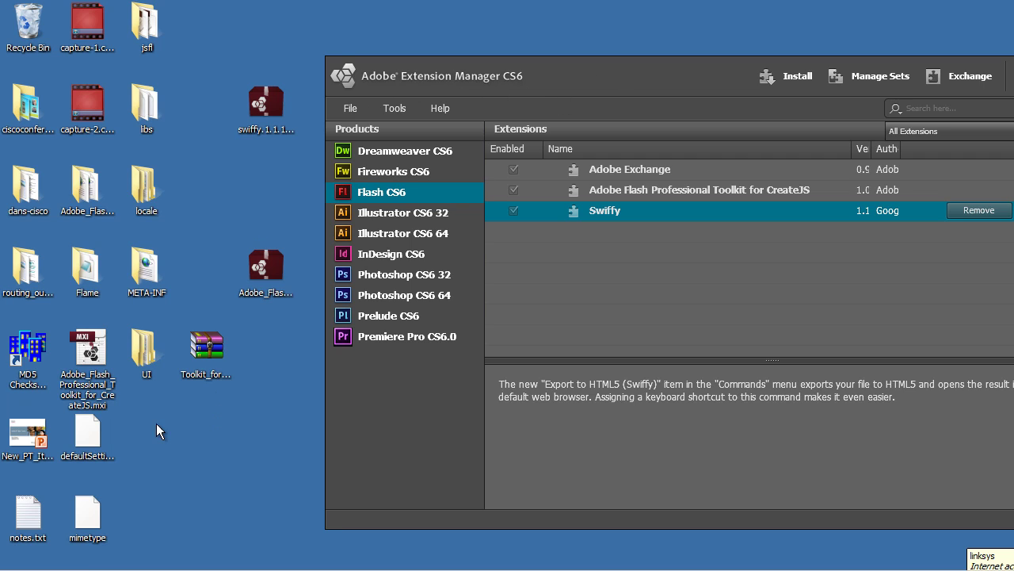
left_click(87, 350)
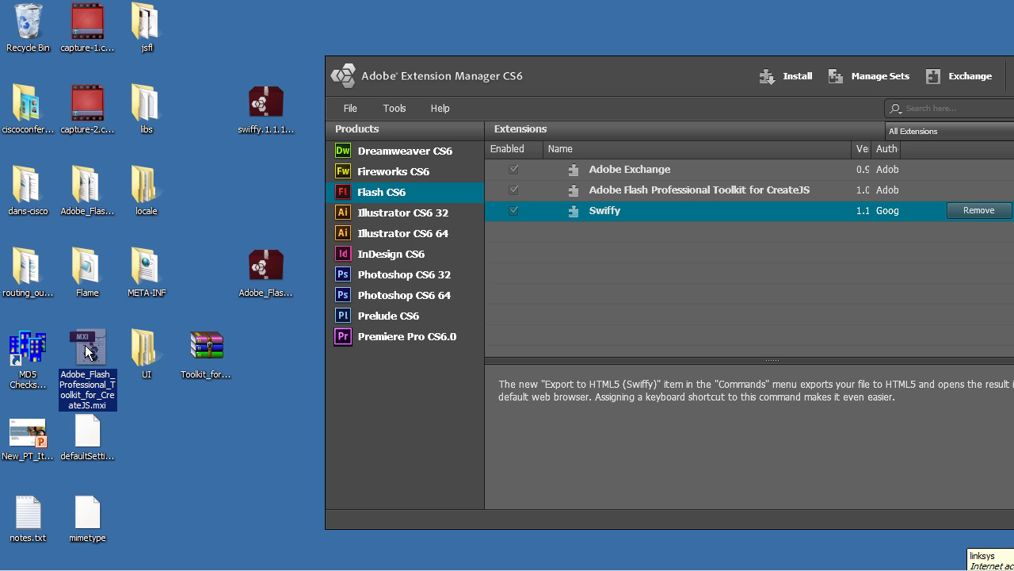
left_click(143, 395)
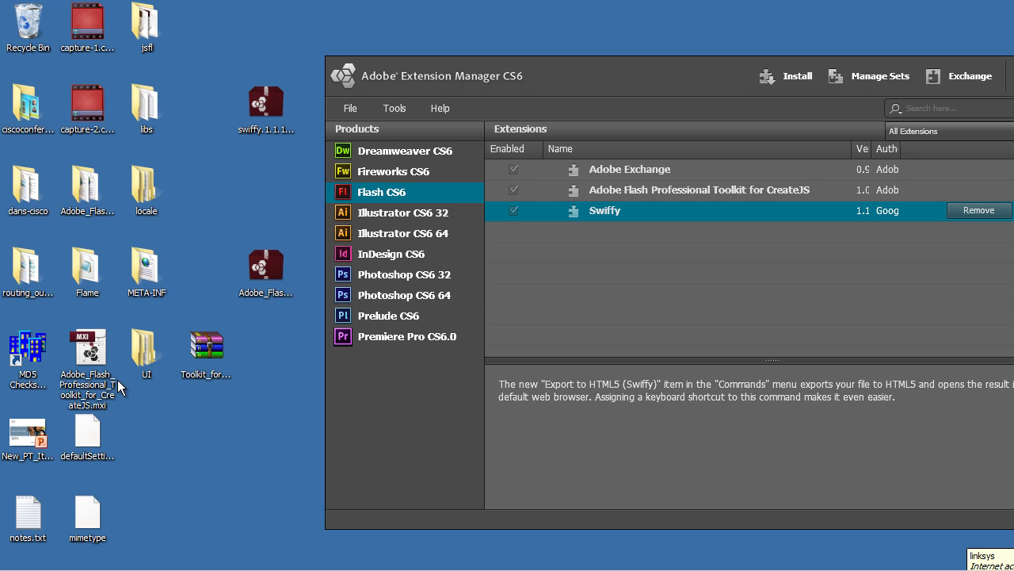
left_click_drag(648, 75, 633, 76)
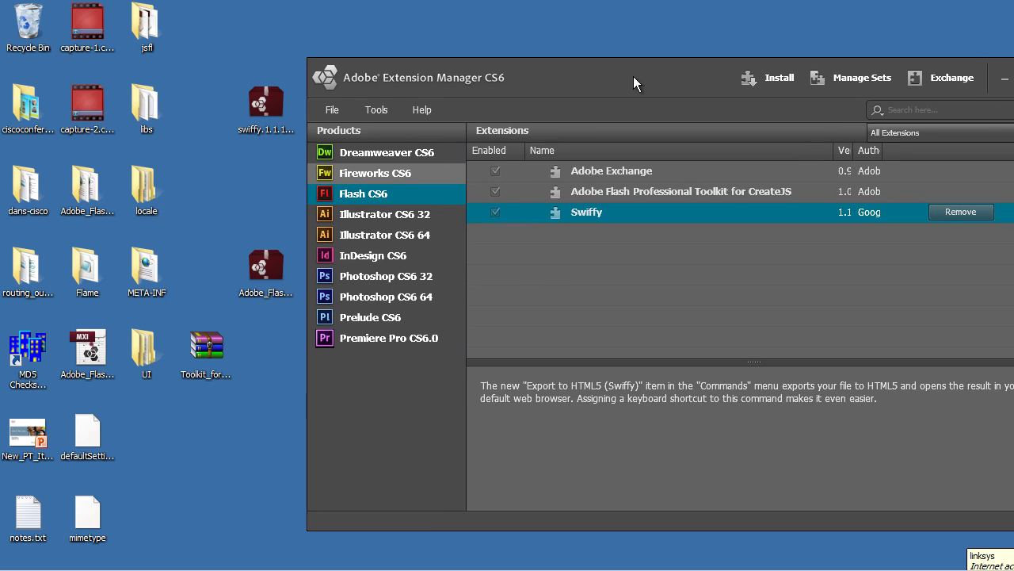
left_click(780, 78)
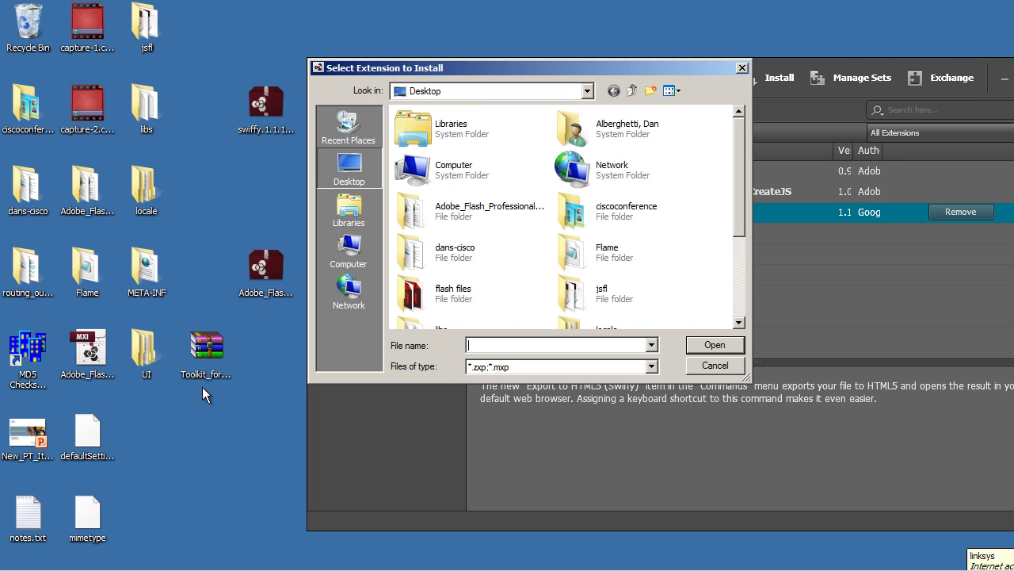
left_click(715, 365)
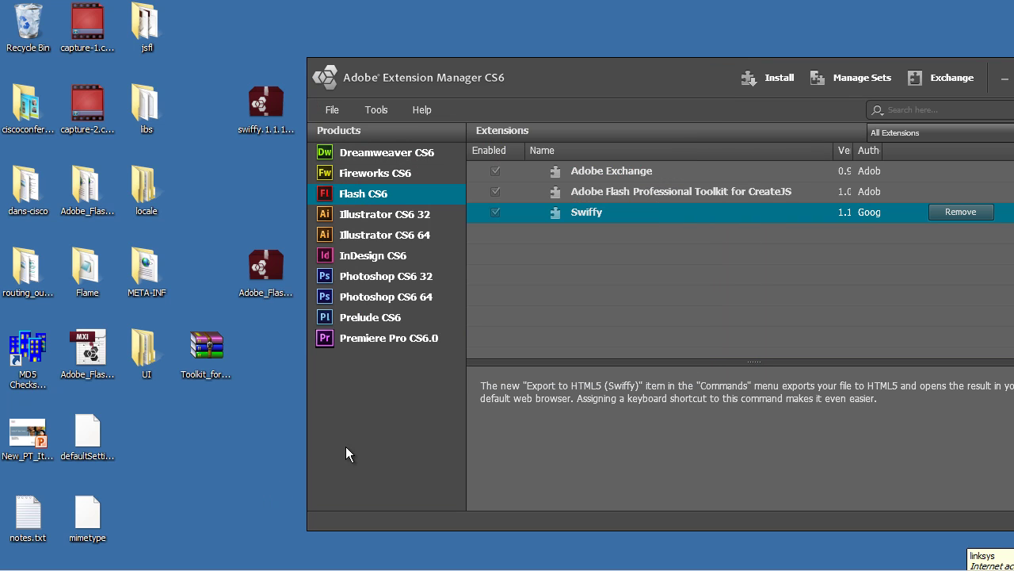
double_click(97, 361)
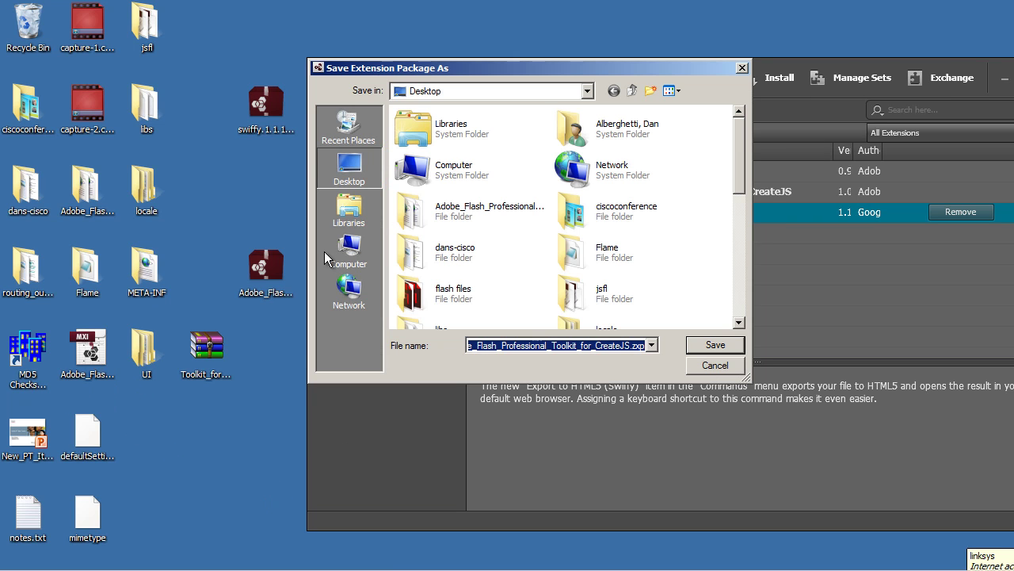
left_click_drag(528, 64, 517, 122)
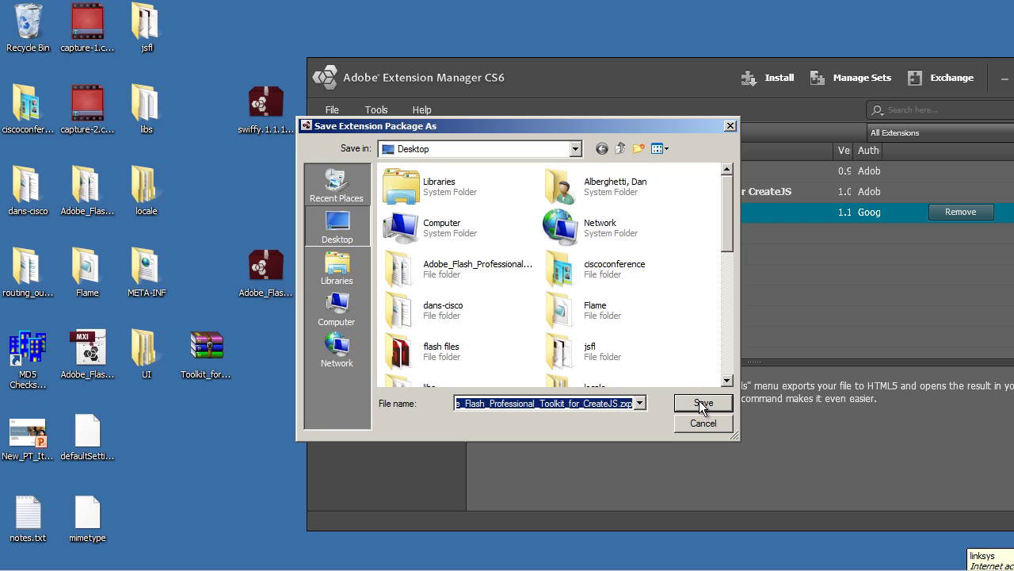
Save the CreateJS toolkit .zxp package to the Desktop and list the Flash CS6 extensions.
left_click(702, 424)
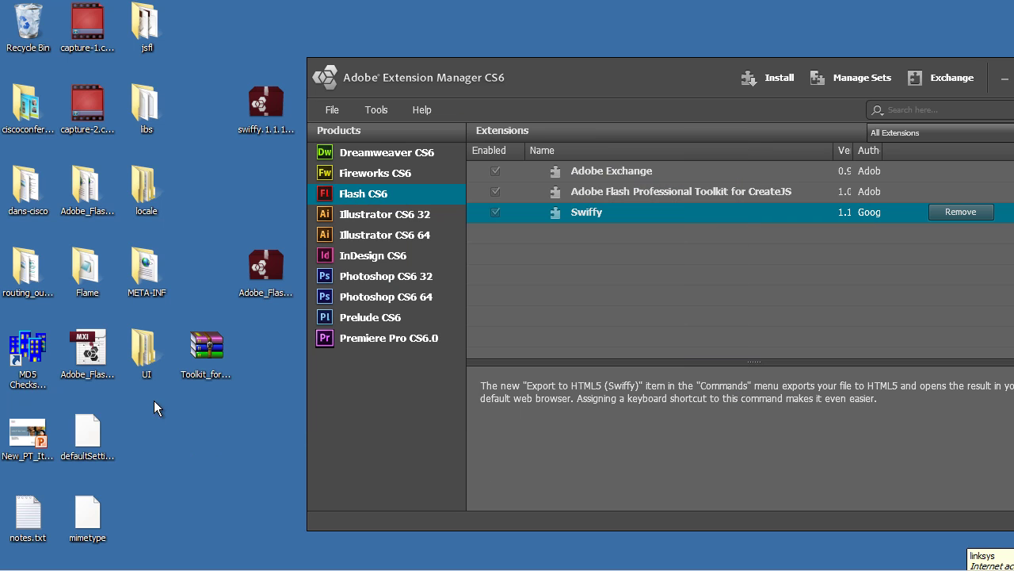
left_click_drag(150, 513, 107, 166)
left_click(201, 183)
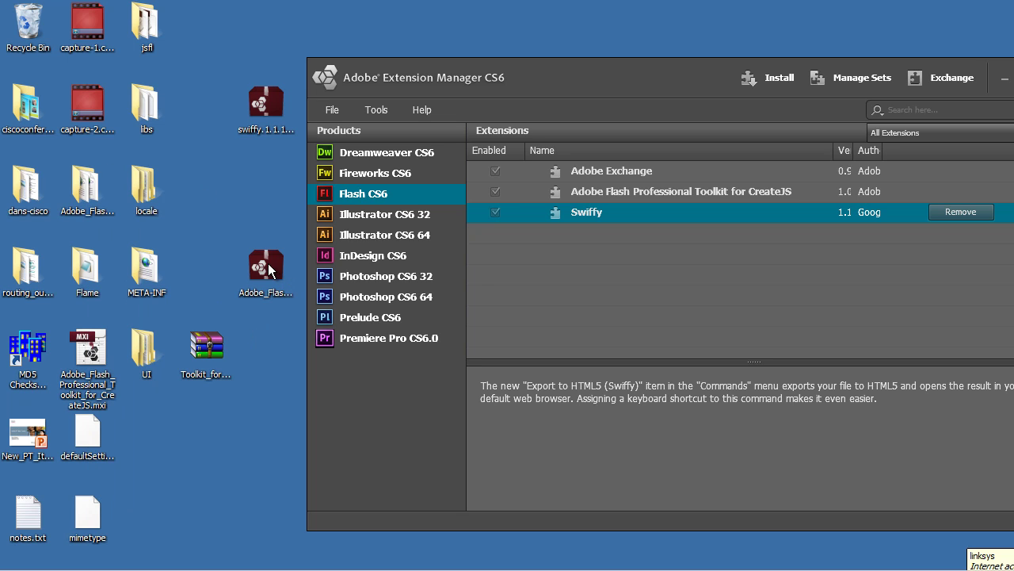
left_click_drag(269, 269, 269, 230)
left_click(271, 286)
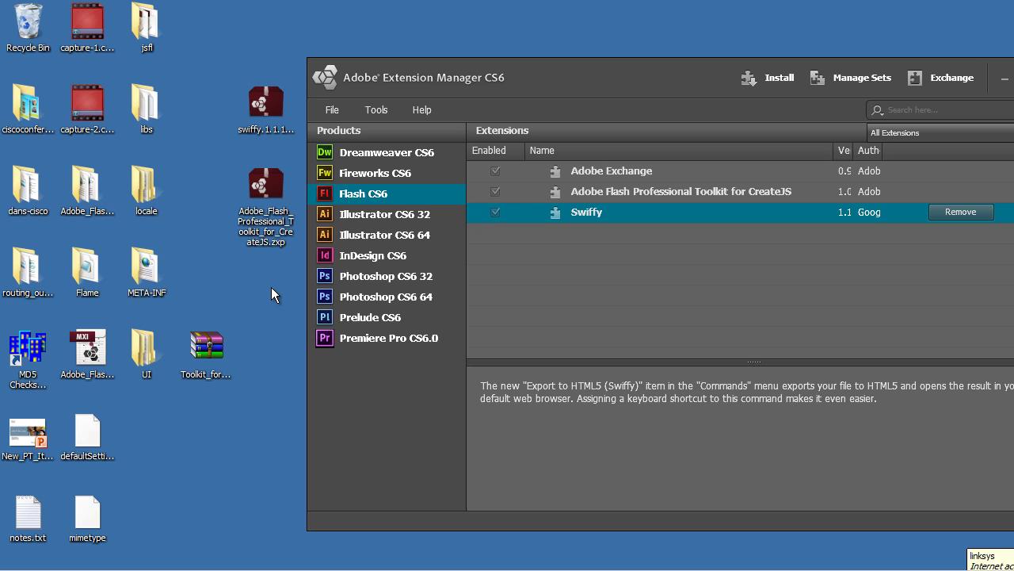
left_click(360, 198)
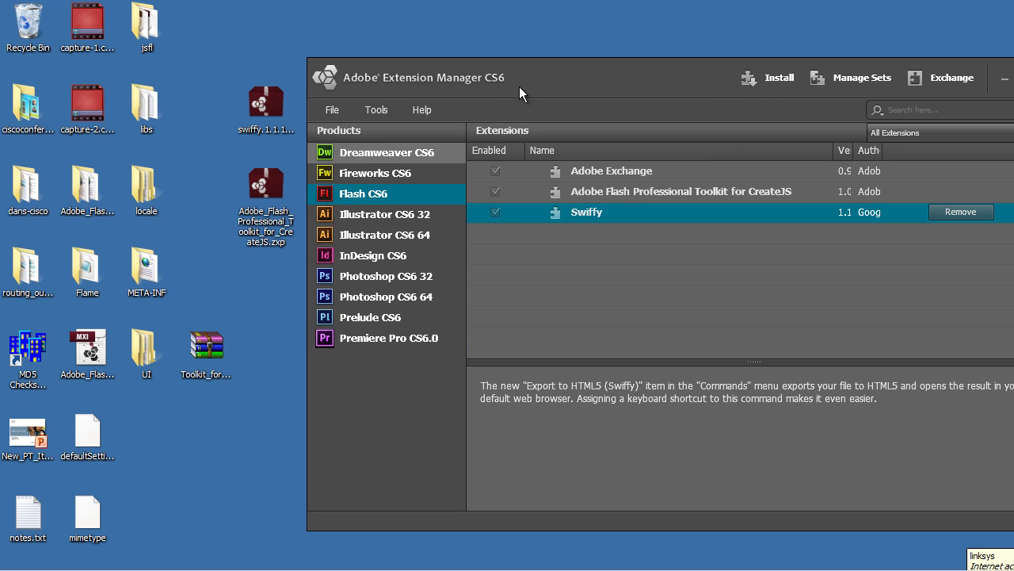
Drag the extracted toolkit folders and files into the Recycle Bin.
left_click(169, 30)
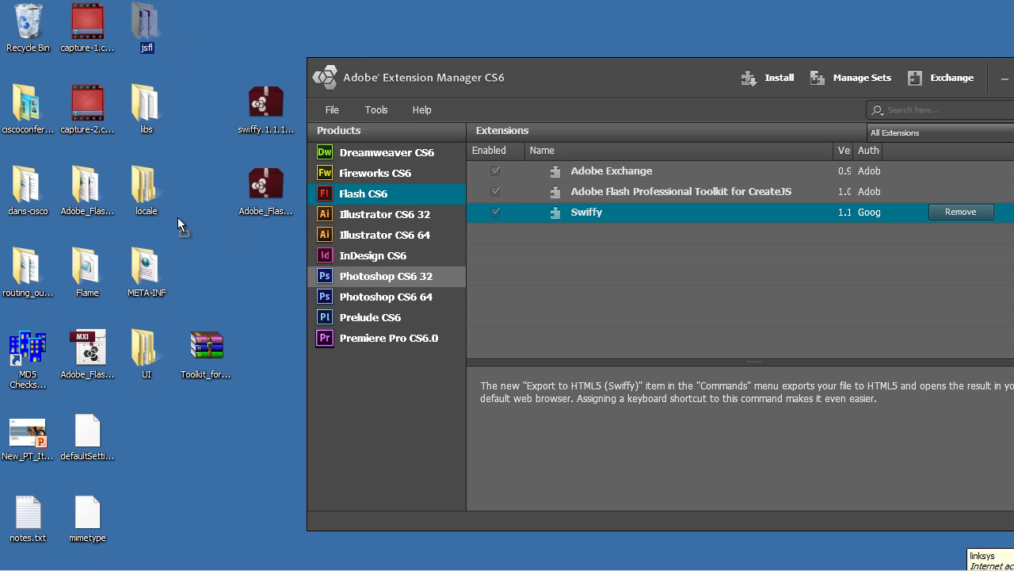
left_click_drag(178, 217, 177, 213)
left_click_drag(171, 58, 131, 515)
left_click_drag(144, 100, 30, 26)
left_click_drag(124, 215, 81, 547)
left_click_drag(87, 189, 33, 38)
Place the toolkit .zxp and swiffy.1.1.1.mxp side by side, then bring up the Google Swiffy page.
left_click(259, 186)
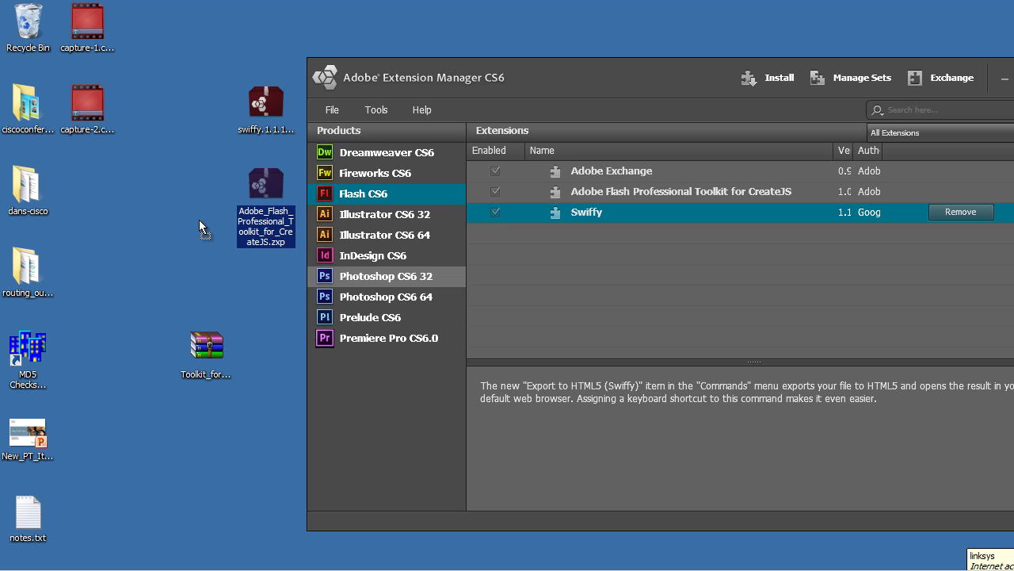
left_click_drag(200, 226, 202, 227)
left_click_drag(198, 181, 203, 225)
left_click(175, 189)
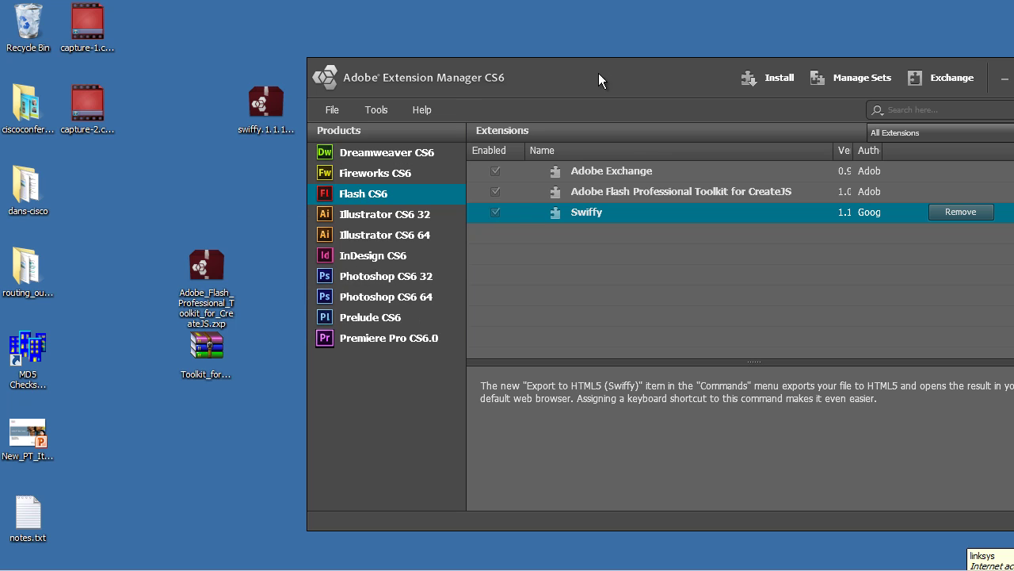
mouse_move(602, 73)
left_mouse_down()
mouse_move(589, 78)
mouse_move(605, 76)
left_mouse_up()
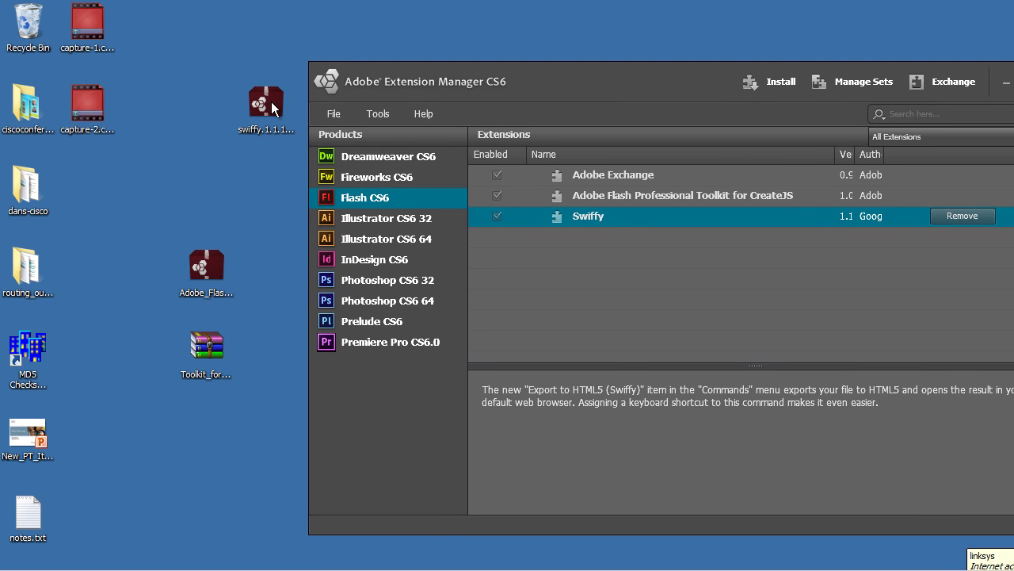
left_click_drag(266, 102, 200, 175)
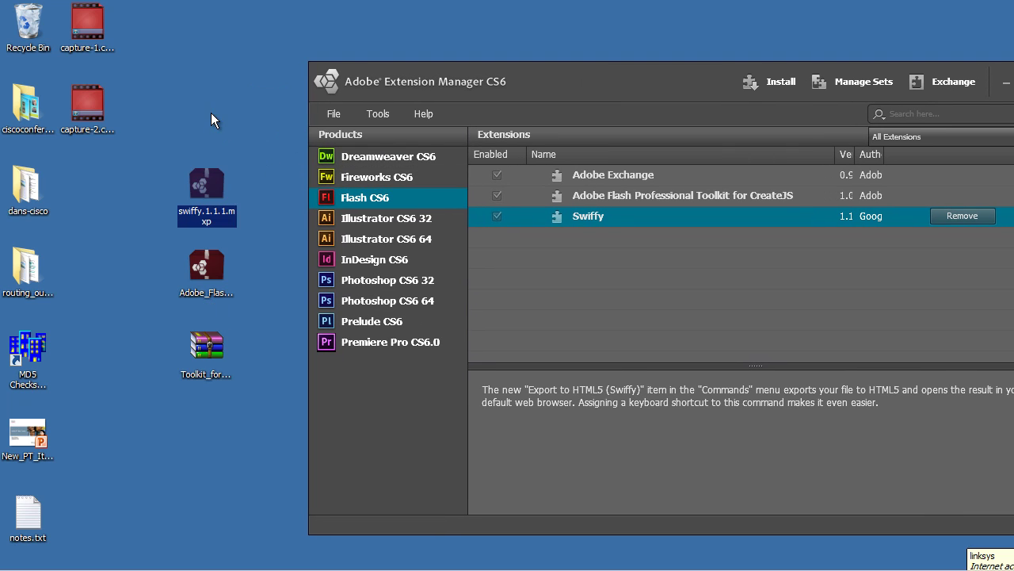
left_click(246, 186)
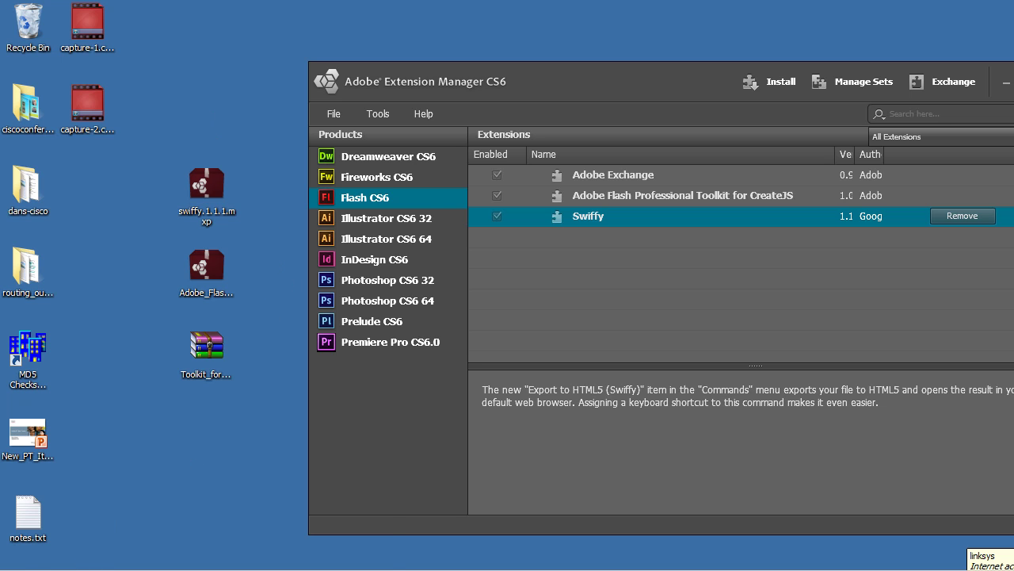
left_click(77, 563)
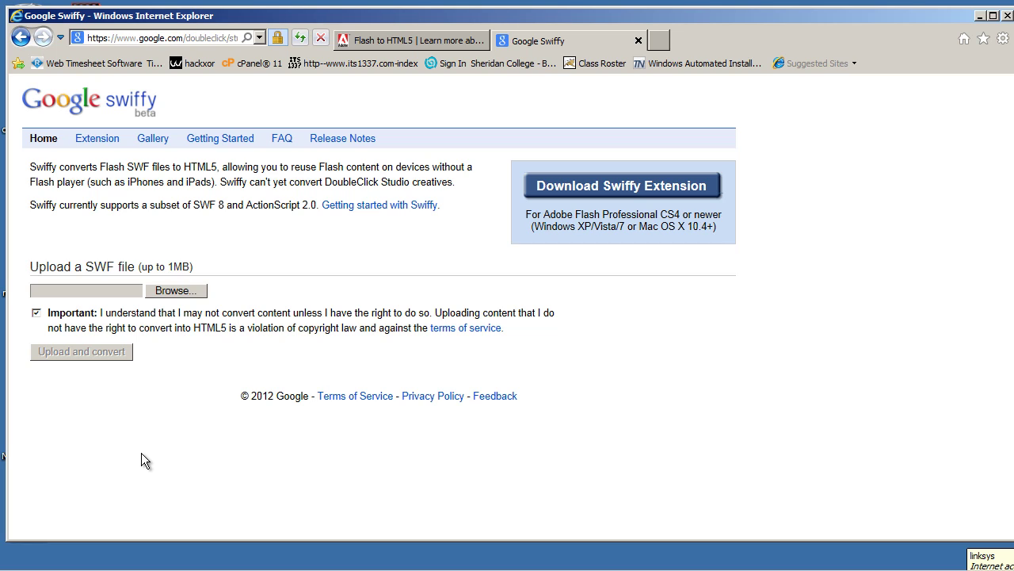
Cancel a SWF upload via Browse..., then open and scroll the Swiffy Extension download page.
left_click(184, 293)
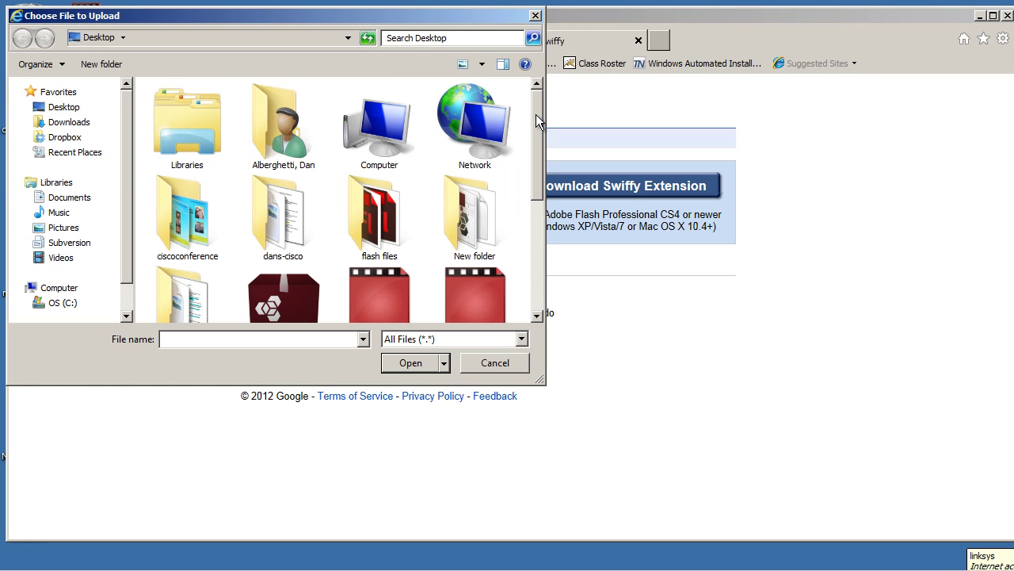
mouse_move(535, 114)
left_mouse_down()
mouse_move(530, 241)
mouse_move(536, 119)
left_mouse_up()
left_click(495, 363)
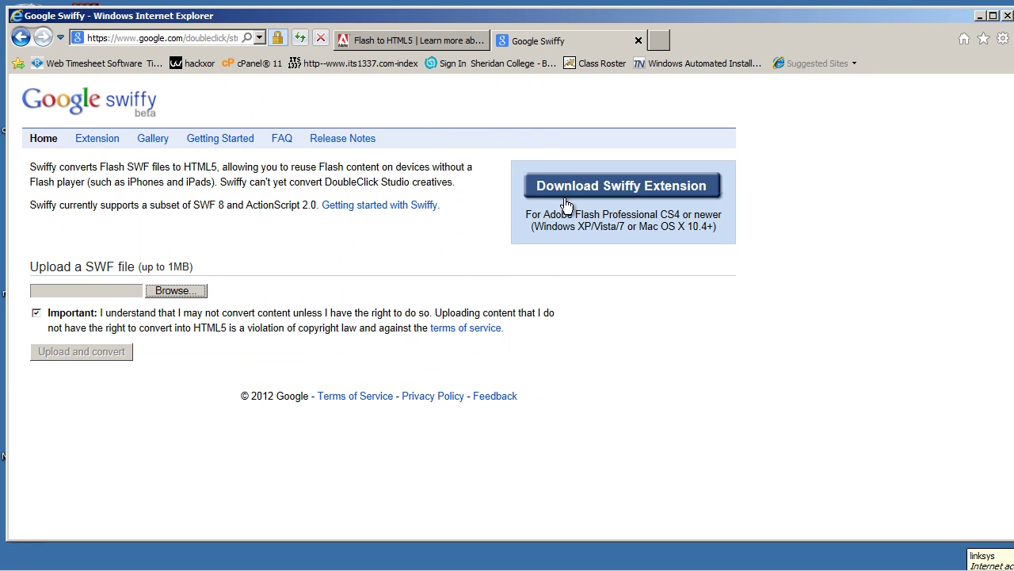
left_click(634, 194)
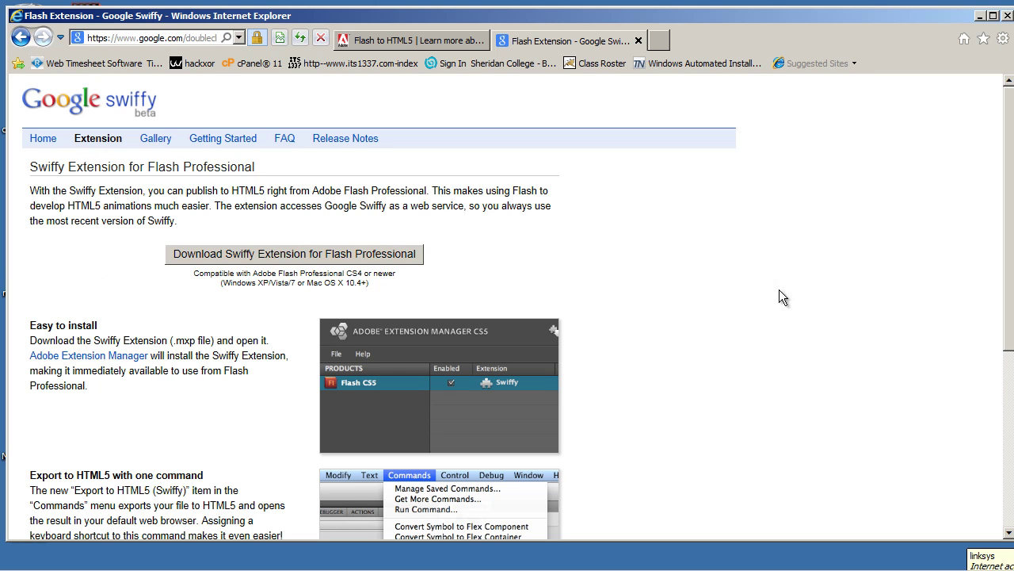
left_click_drag(1011, 212, 1011, 317)
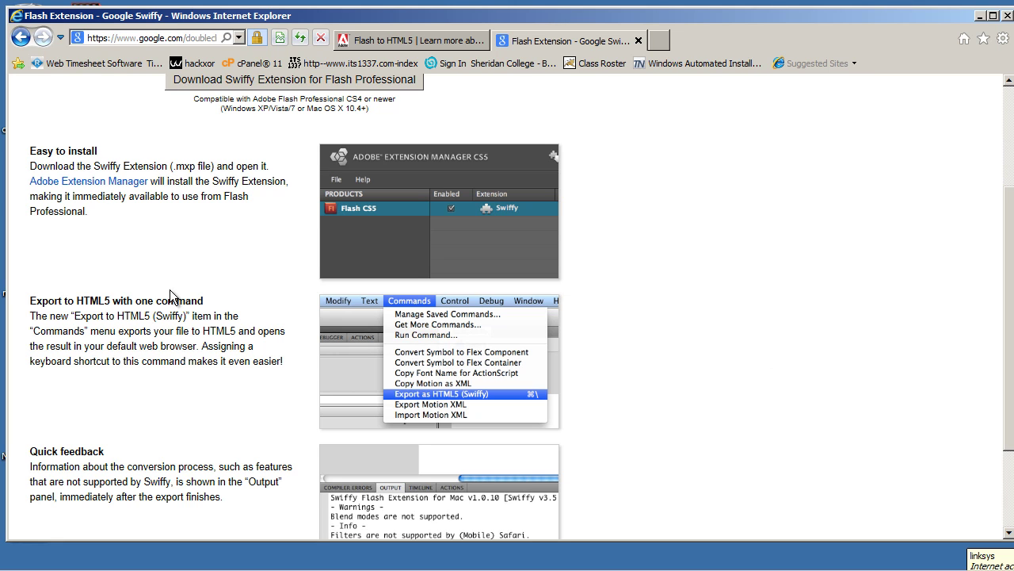
Reposition the Extension Manager window, then exit Extension Manager CS6 with its close button.
left_click(399, 38)
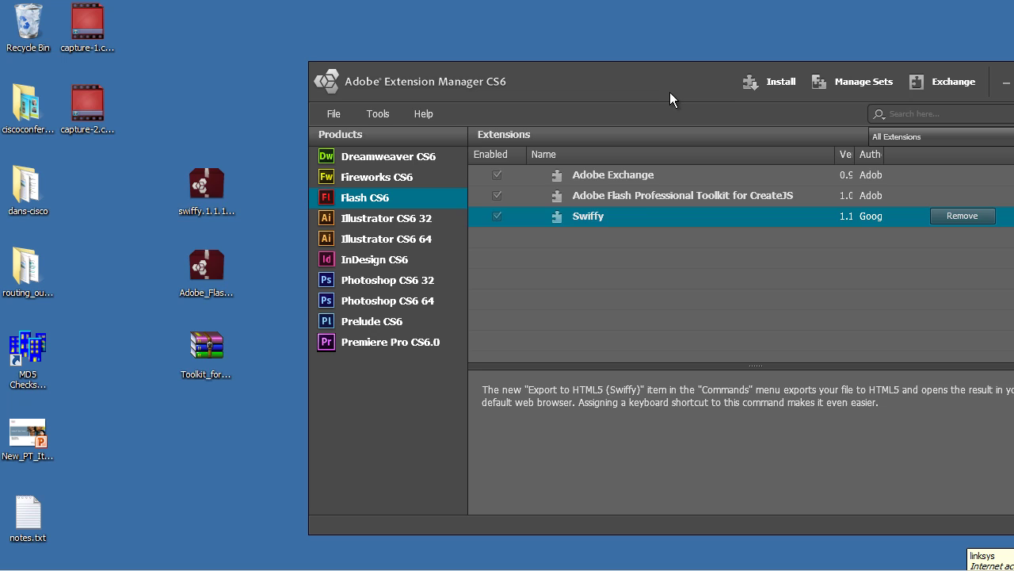
left_click_drag(670, 91, 530, 81)
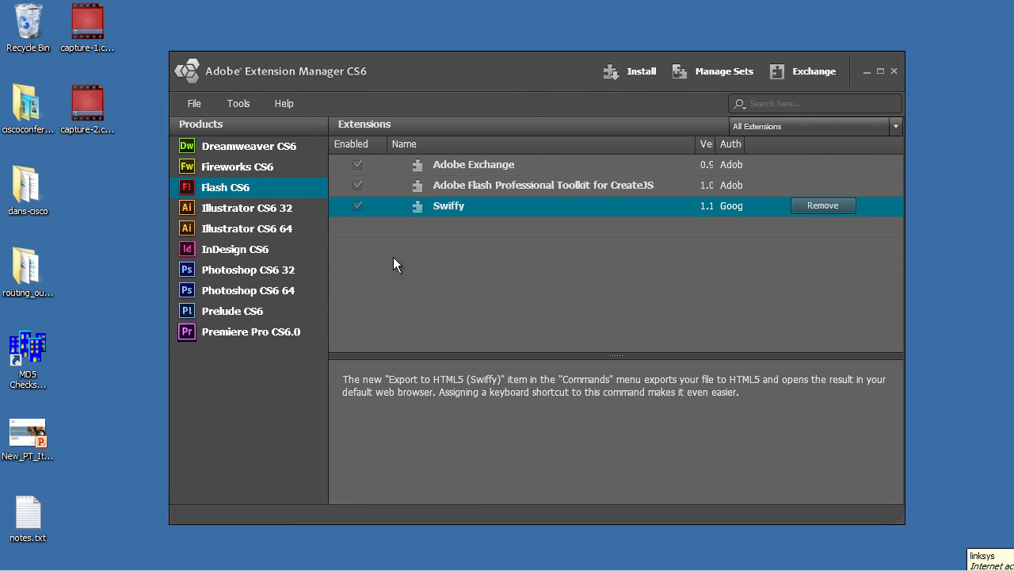
left_click_drag(478, 72, 574, 89)
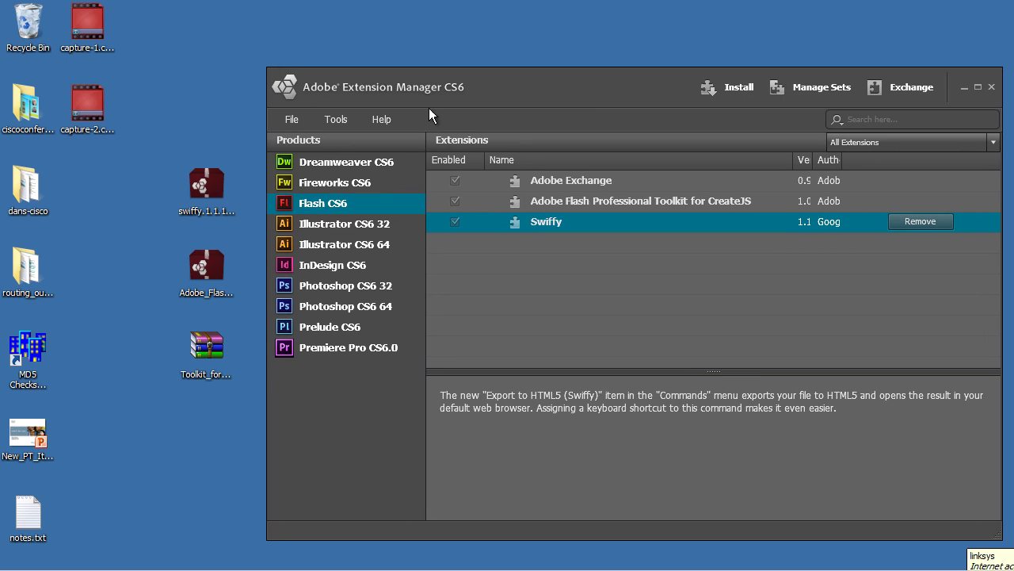
left_click(193, 443)
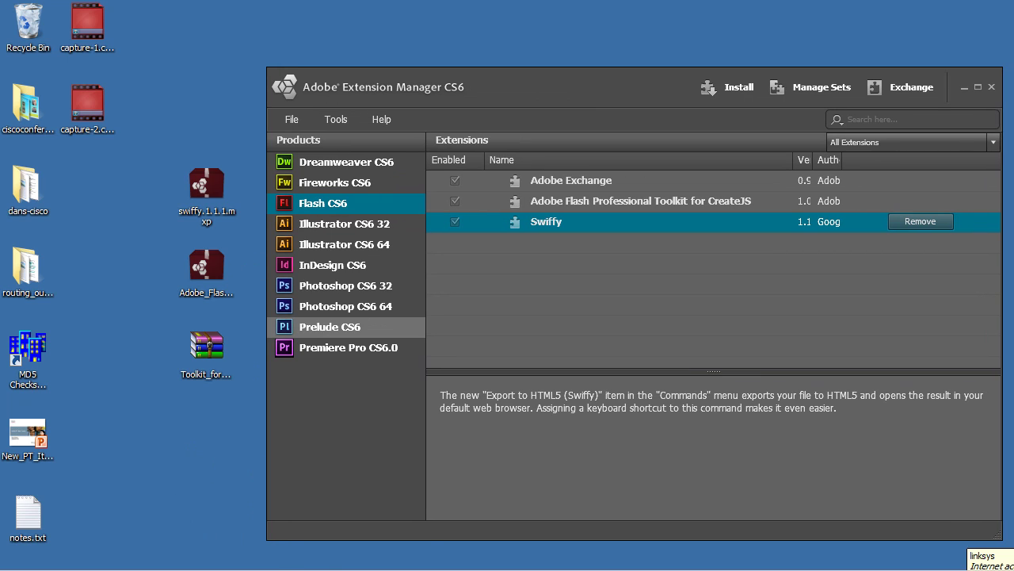
mouse_move(347, 570)
left_click(972, 99)
left_click(992, 88)
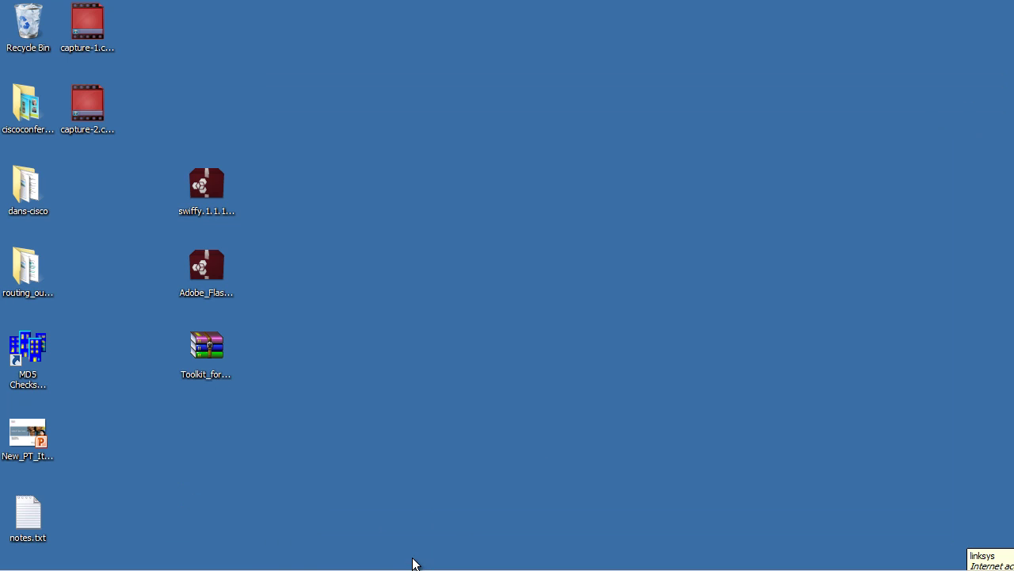
Switch to sconce2.fla in Flash, test-play it with Ctrl+Enter, then close the test window.
key("alt+Tab")
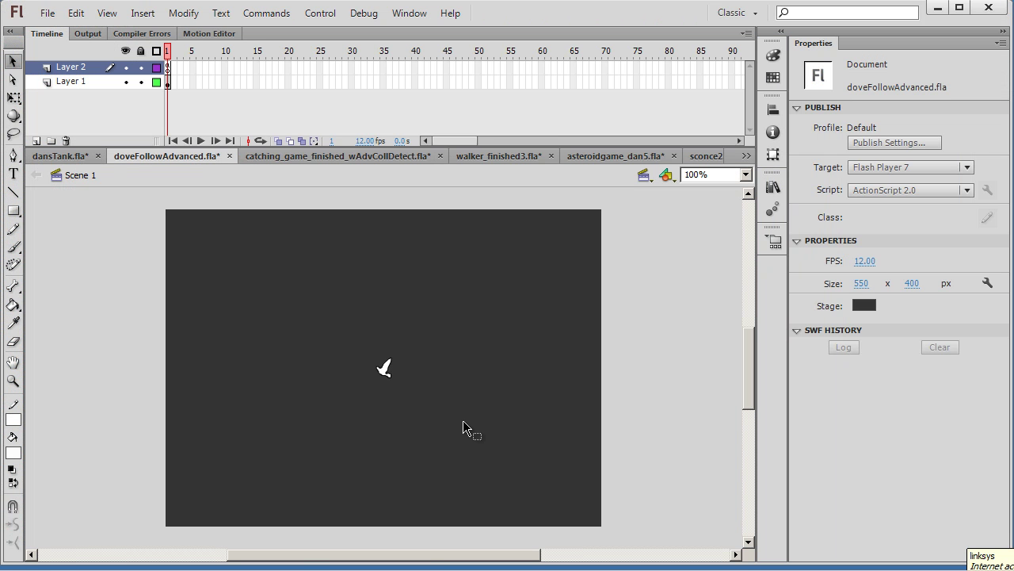
left_click(702, 156)
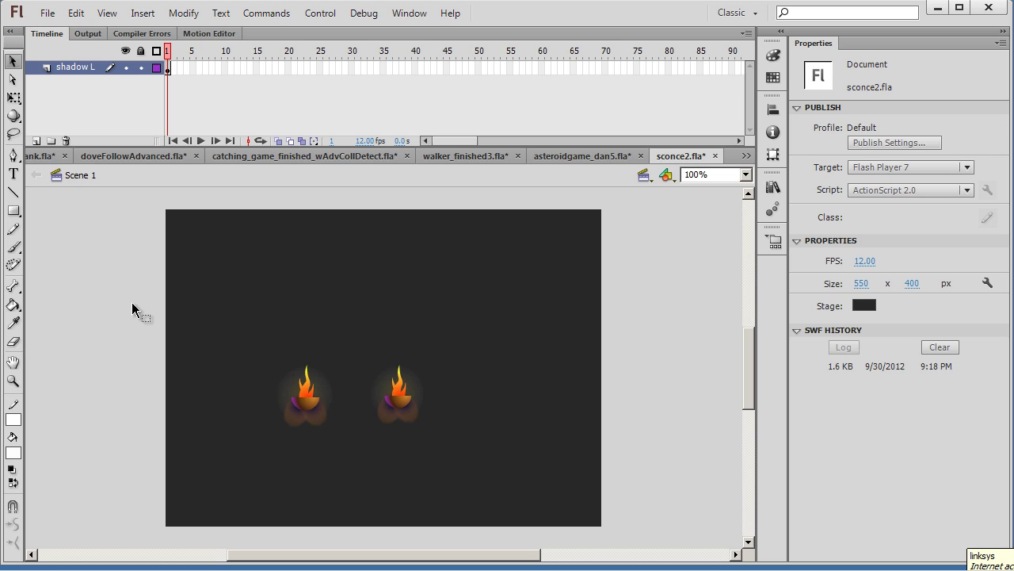
key("ctrl+Return")
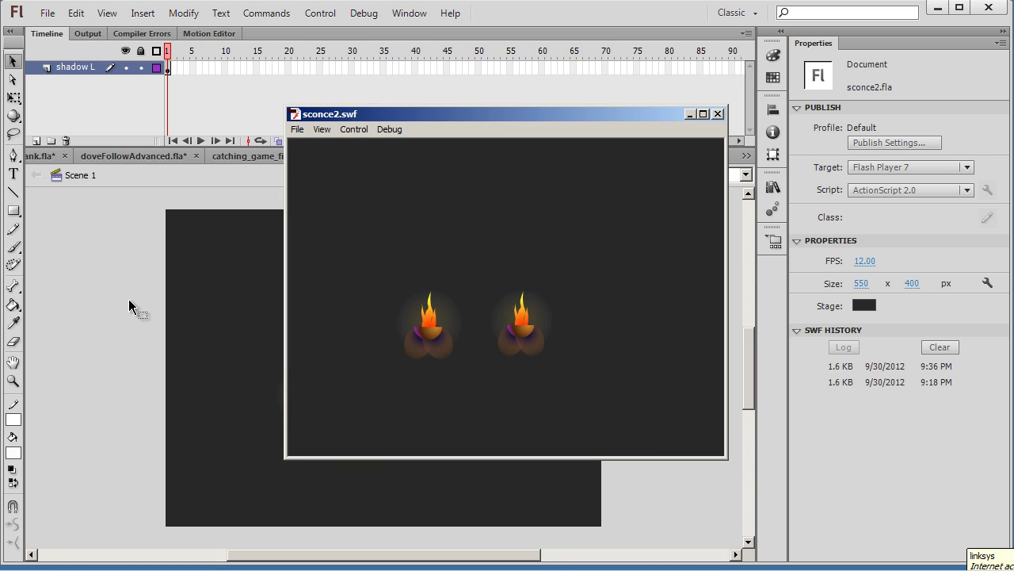
left_click_drag(494, 114, 422, 113)
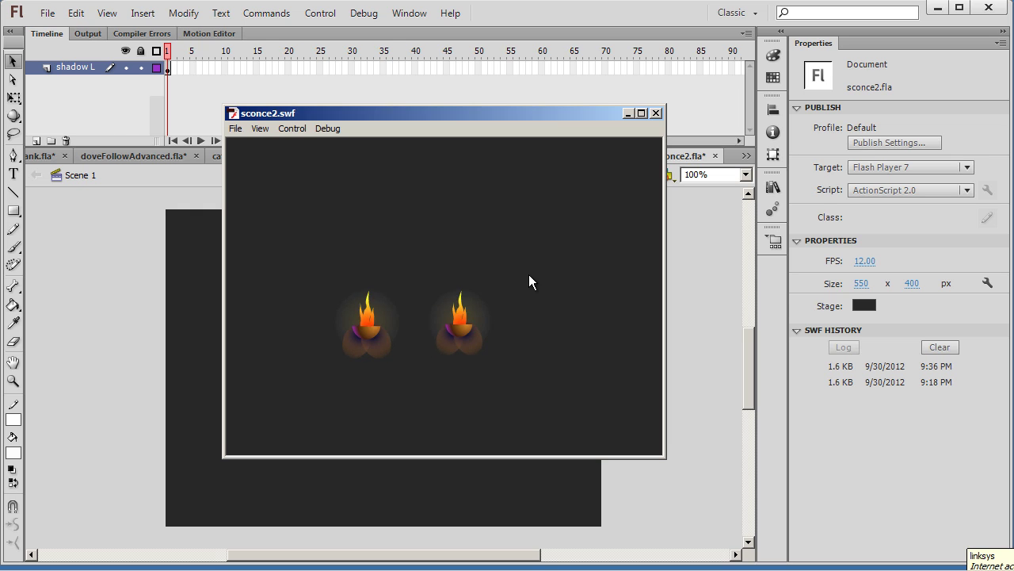
left_click(657, 114)
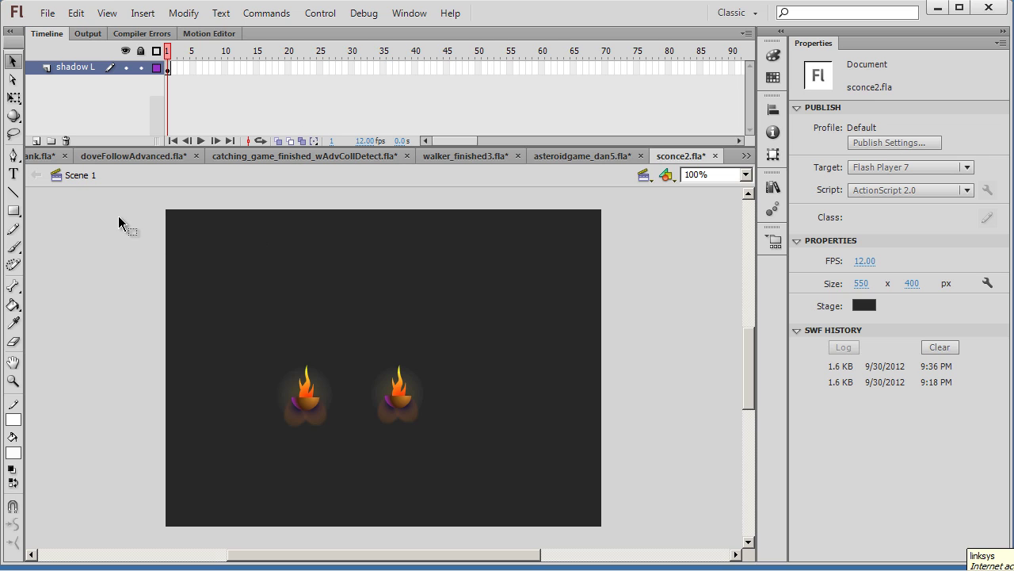
Open the Toolkit for CreateJS panel via Window > Other Panels and publish sconce2 to HTML5.
left_click(408, 14)
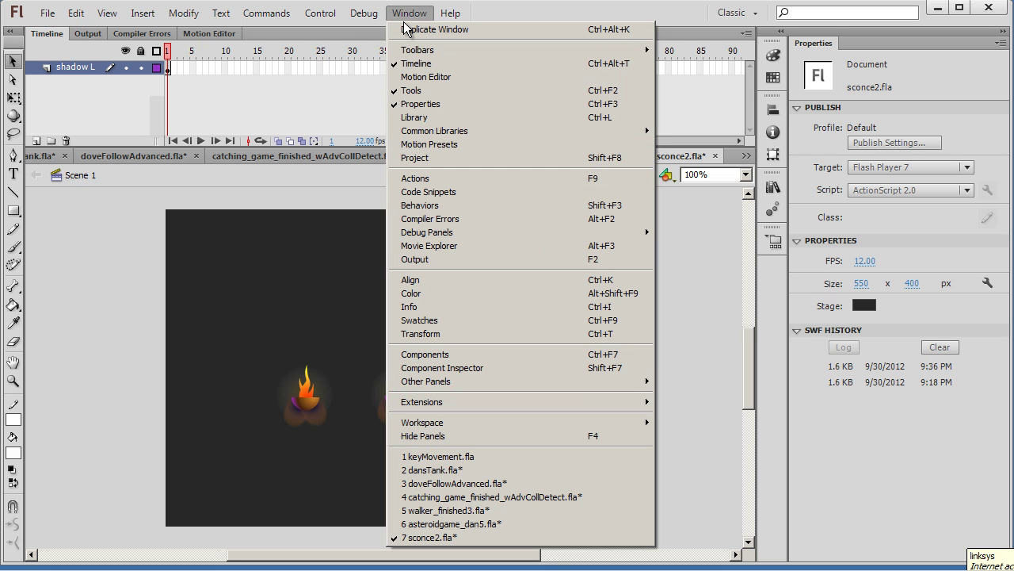
mouse_move(432, 384)
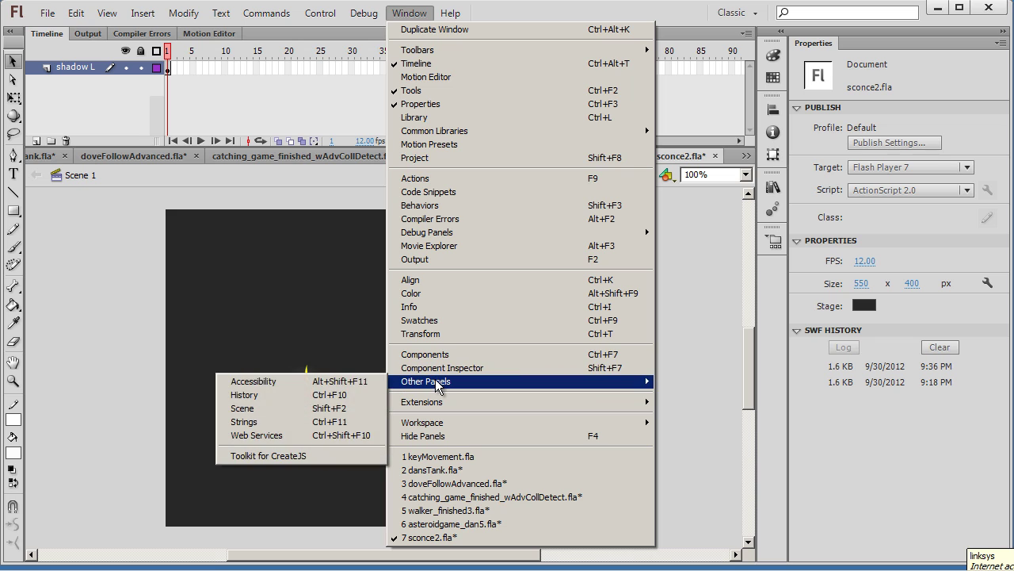
left_click(290, 455)
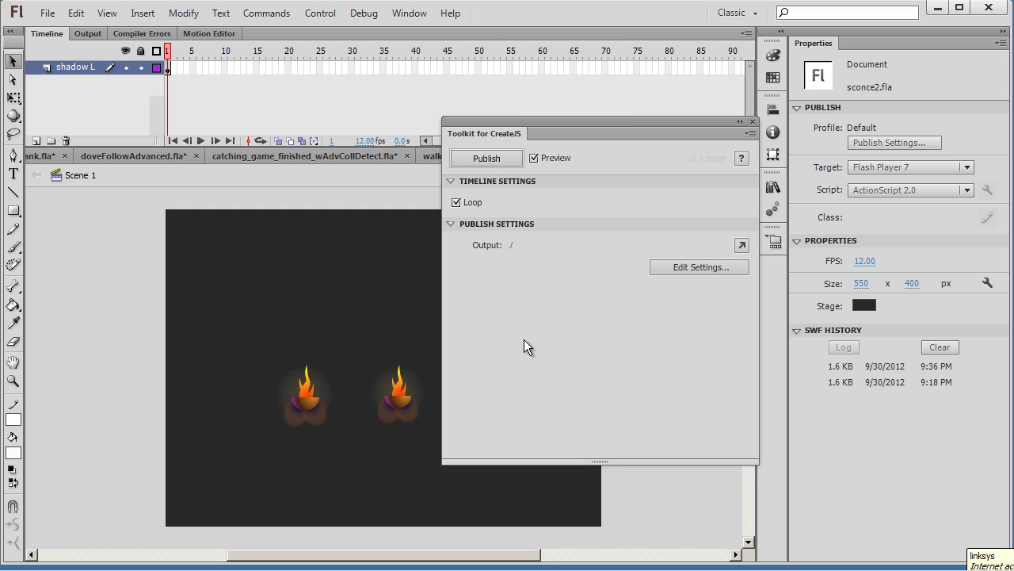
left_click(487, 159)
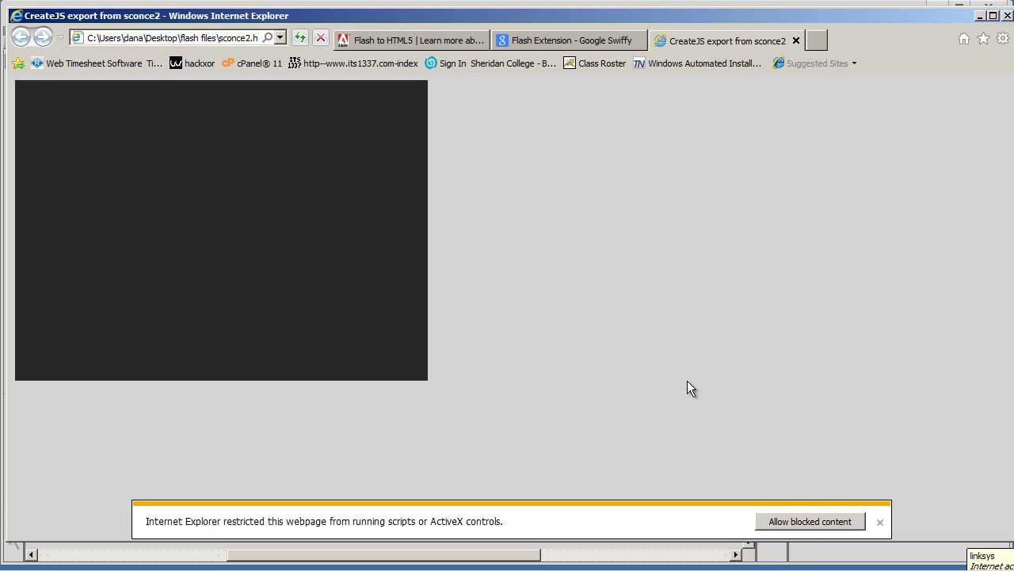
Allow the CreateJS preview's blocked content so both sconce flames play, then close that tab.
left_click(796, 521)
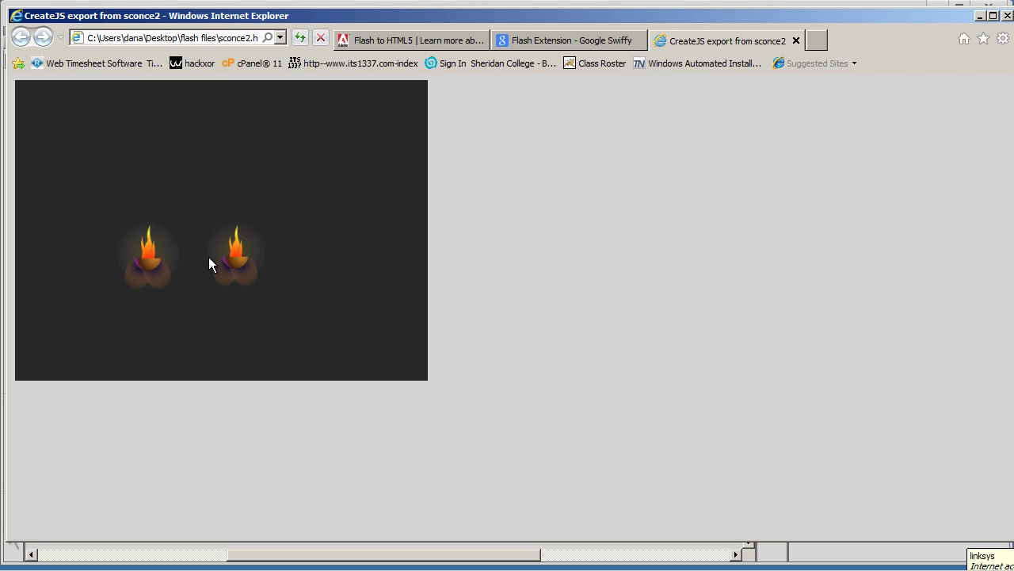
right_click(173, 253)
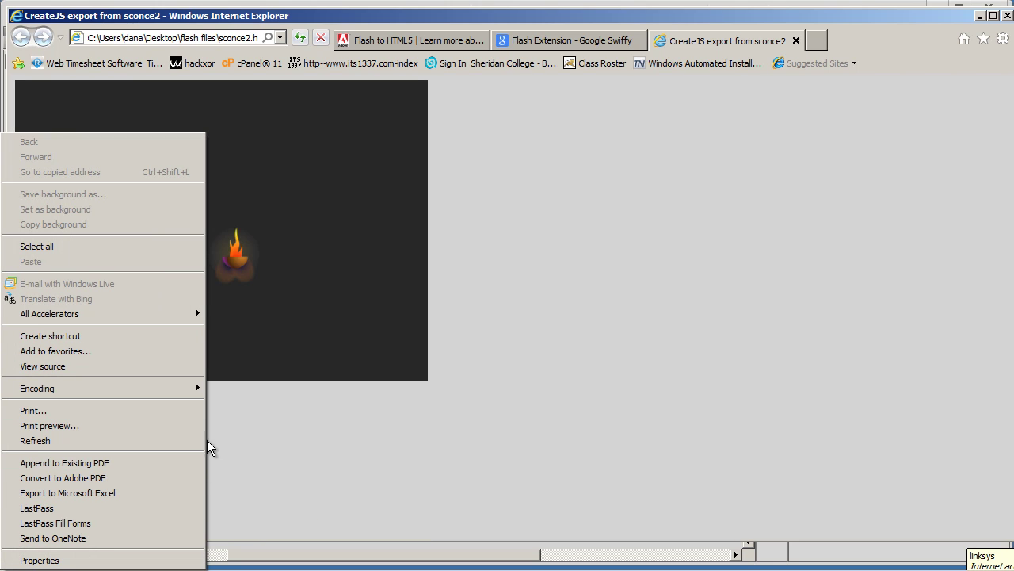
left_click(367, 279)
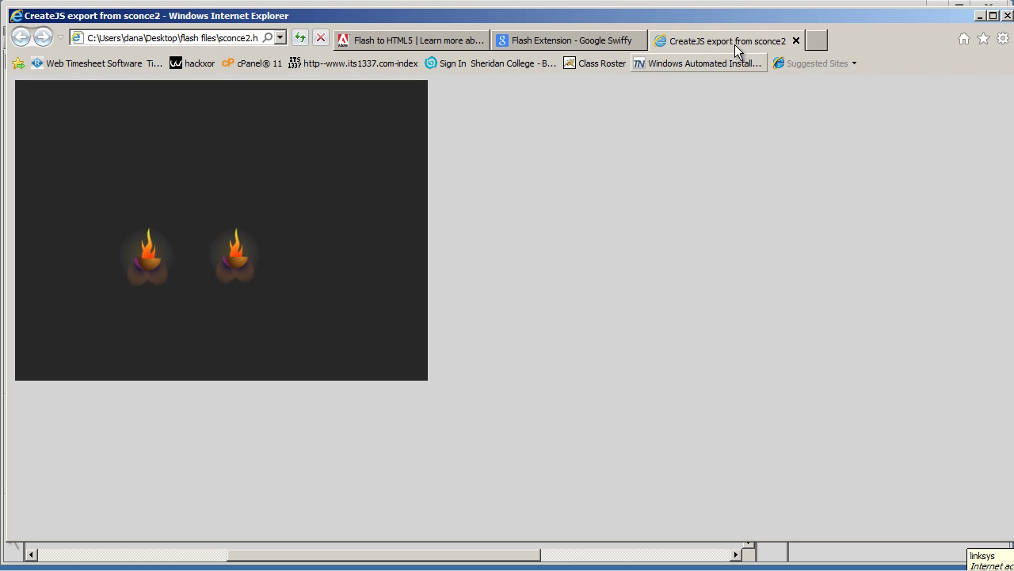
left_click(796, 42)
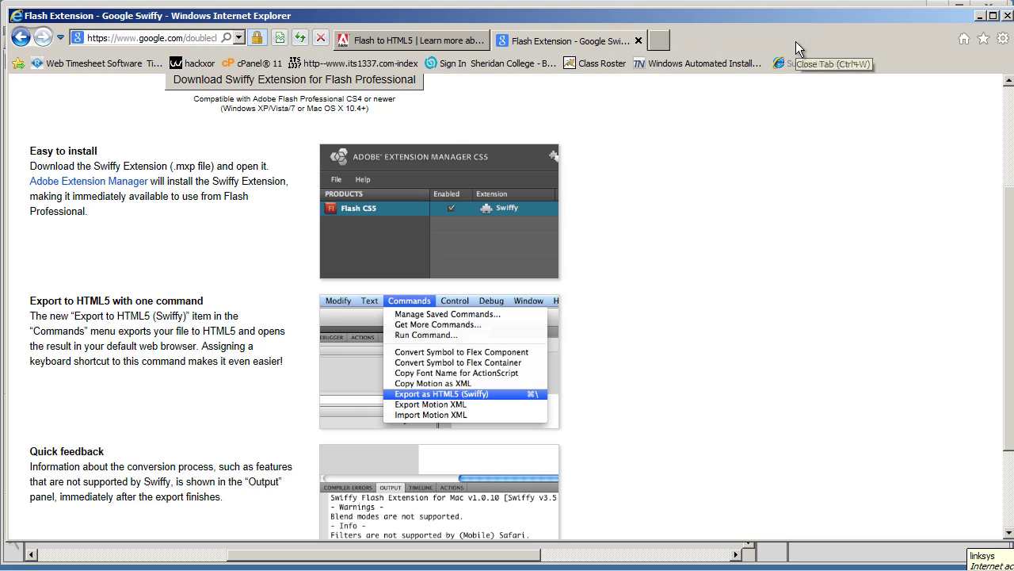
Return to Flash, move the CreateJS toolkit panel aside, and switch from Output to the Timeline.
left_click(980, 15)
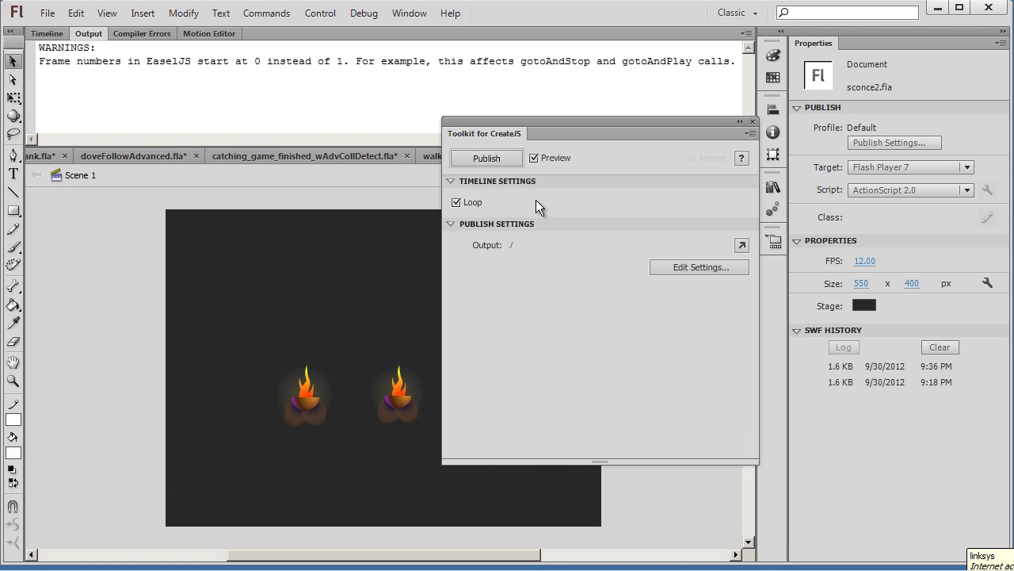
left_click_drag(707, 121, 869, 193)
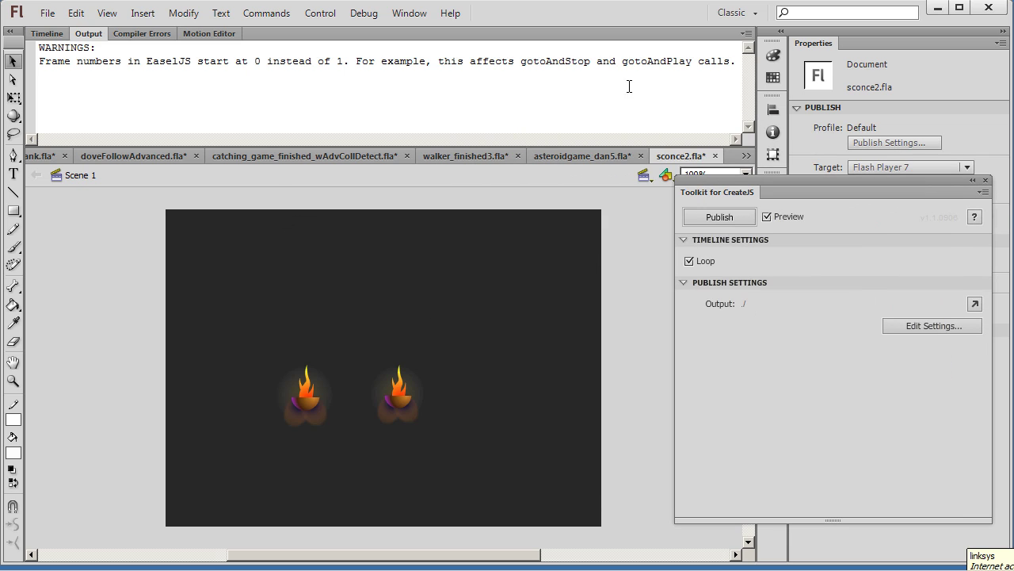
left_click(473, 92)
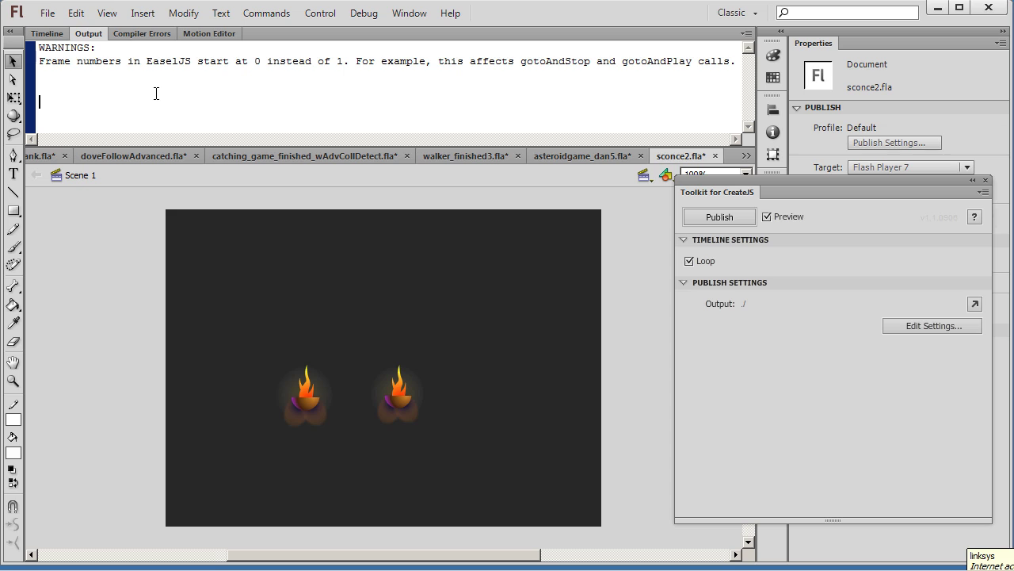
left_click(47, 34)
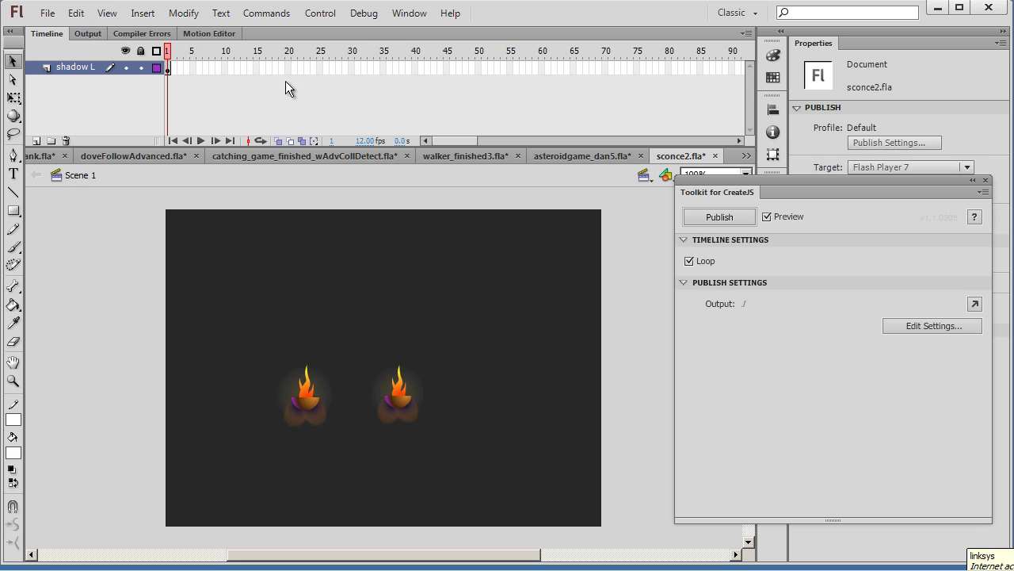
left_click(268, 14)
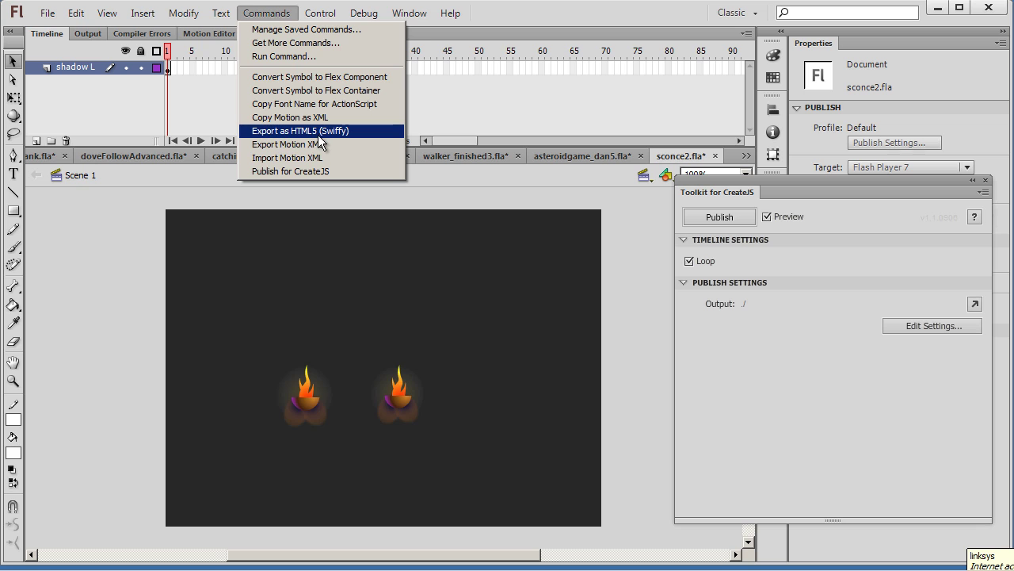
Export sconce2 as HTML5 with Swiffy, watch both flames play in Internet Explorer, then close it.
left_click(352, 131)
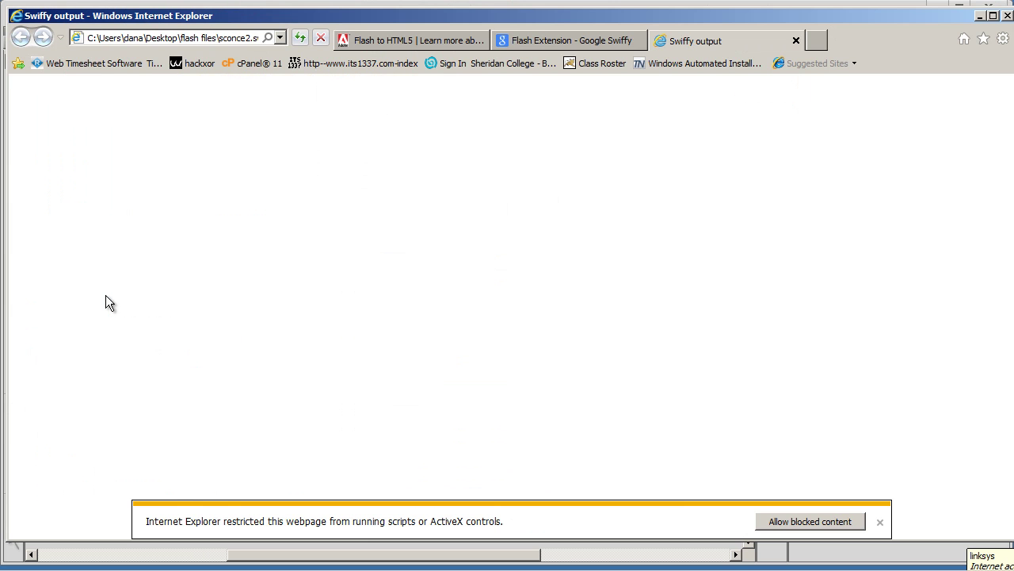
left_click(810, 522)
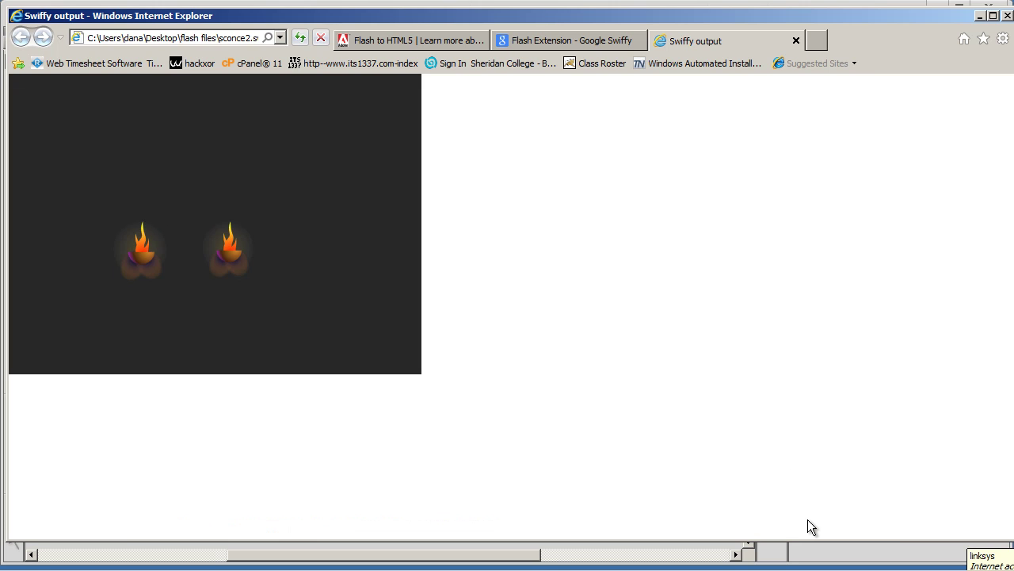
right_click(180, 290)
left_click(291, 315)
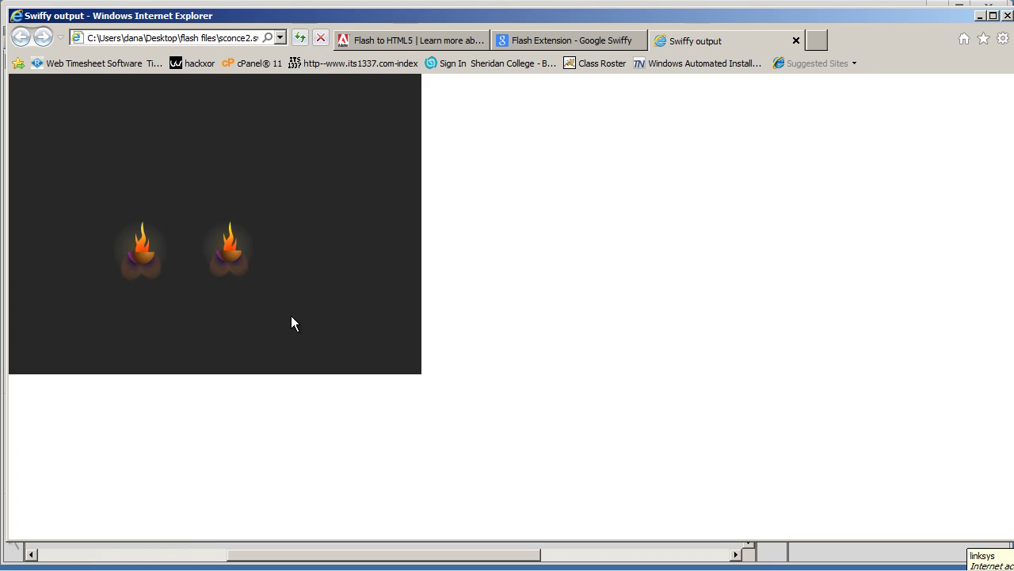
left_click(797, 41)
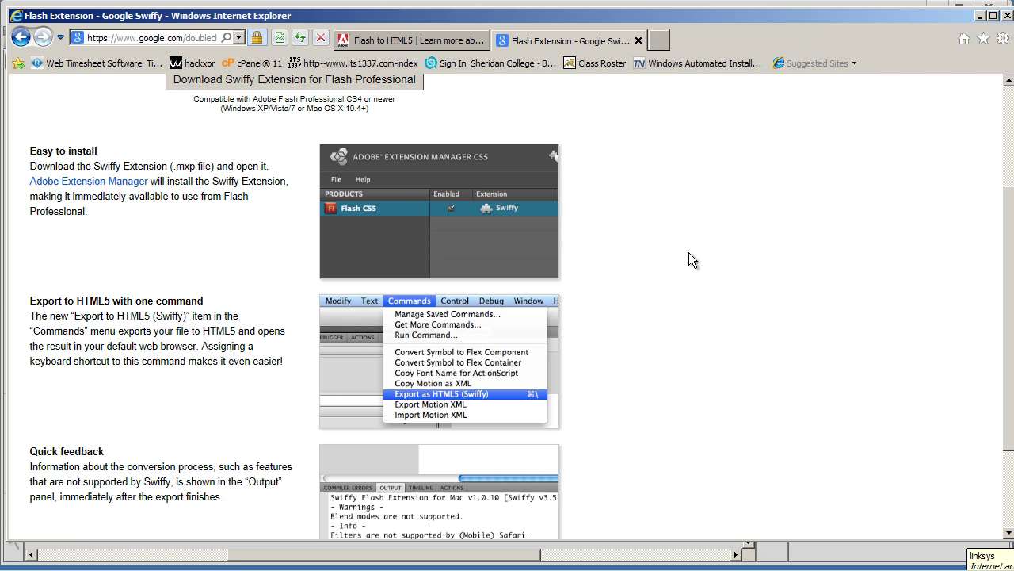
left_click(980, 17)
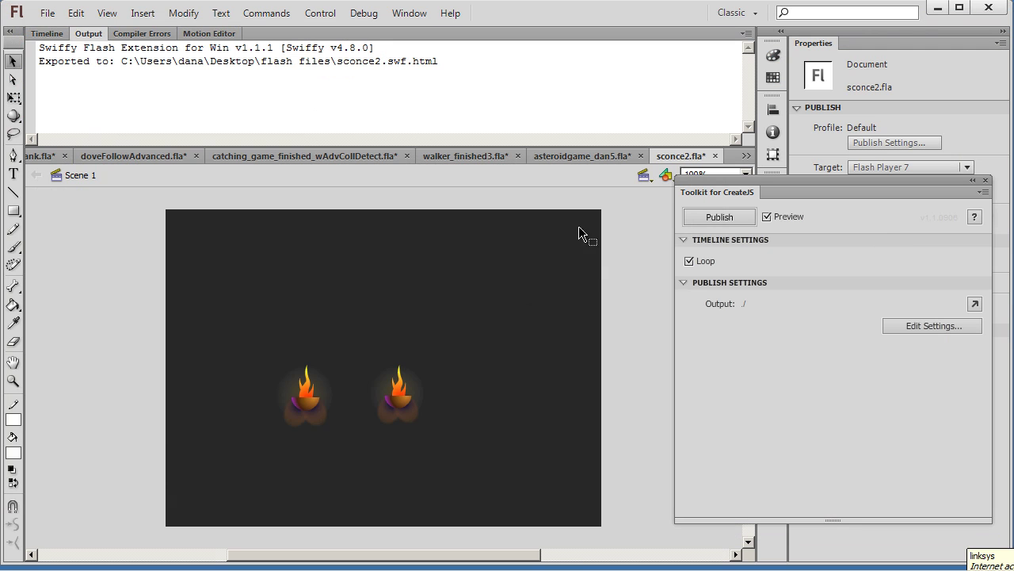
Switch to asteroidgame_dan5, deselect the BEGIN clip, and test-play the game with Ctrl+Enter.
left_click(560, 161)
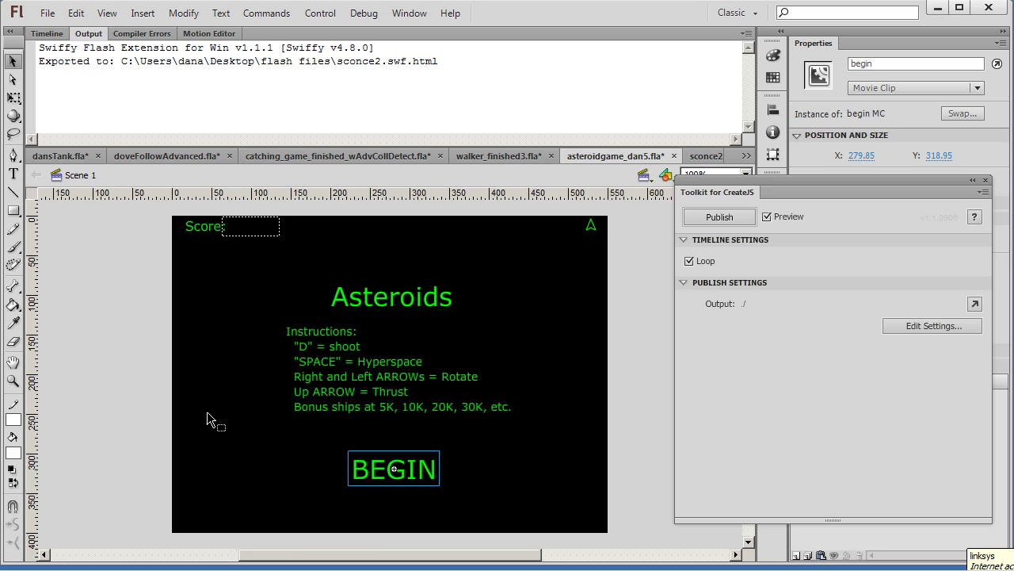
left_click(219, 383)
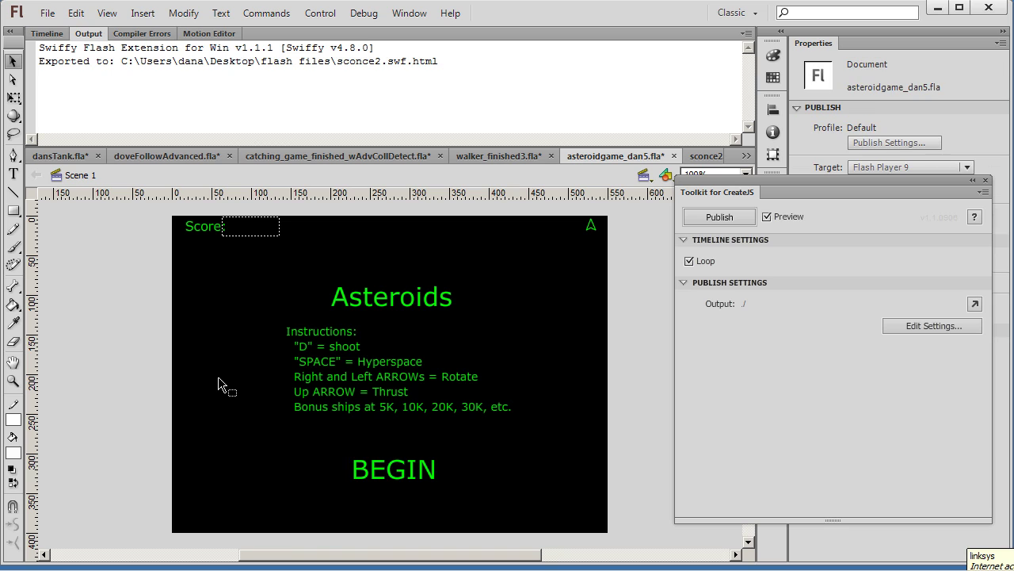
key("ctrl+Return")
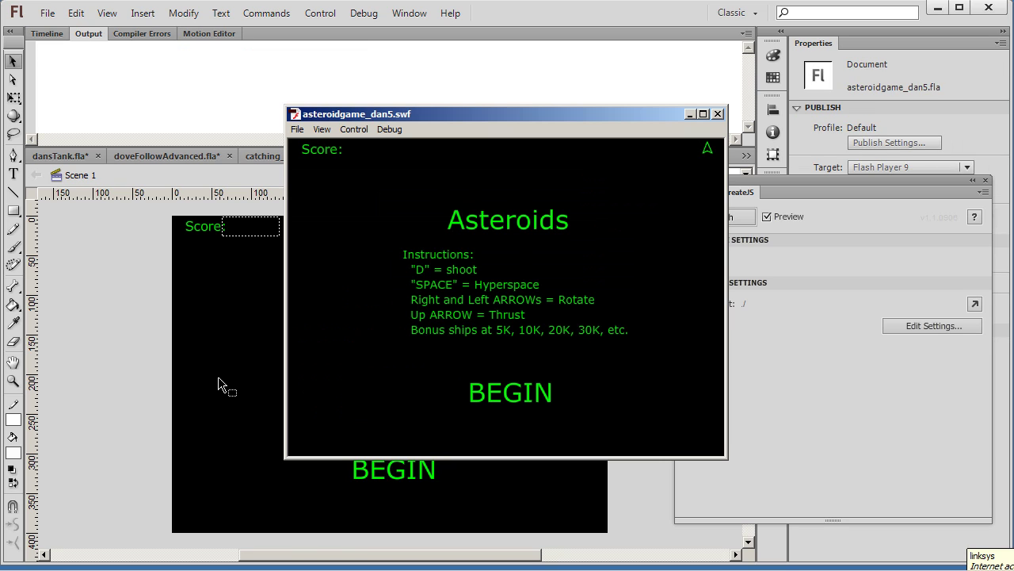
left_click_drag(517, 110, 371, 105)
Play the Asteroids test, steering with arrow keys and firing with space, then close the test window.
left_click(363, 372)
key("Left")
key("Up")
key("Left")
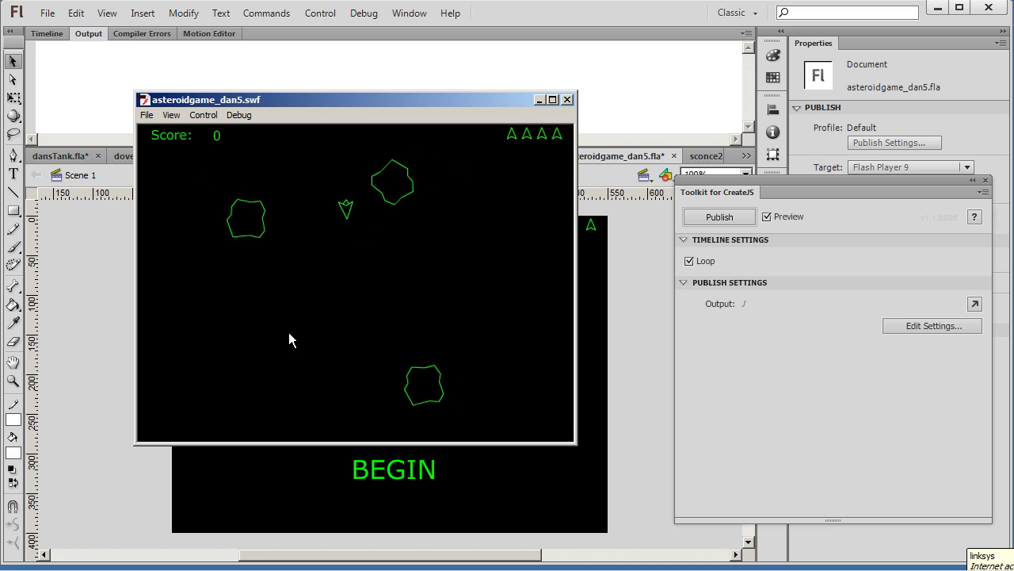
key("Right")
key("Up")
key("Left")
key("space")
key("Right")
key("Left")
key("space")
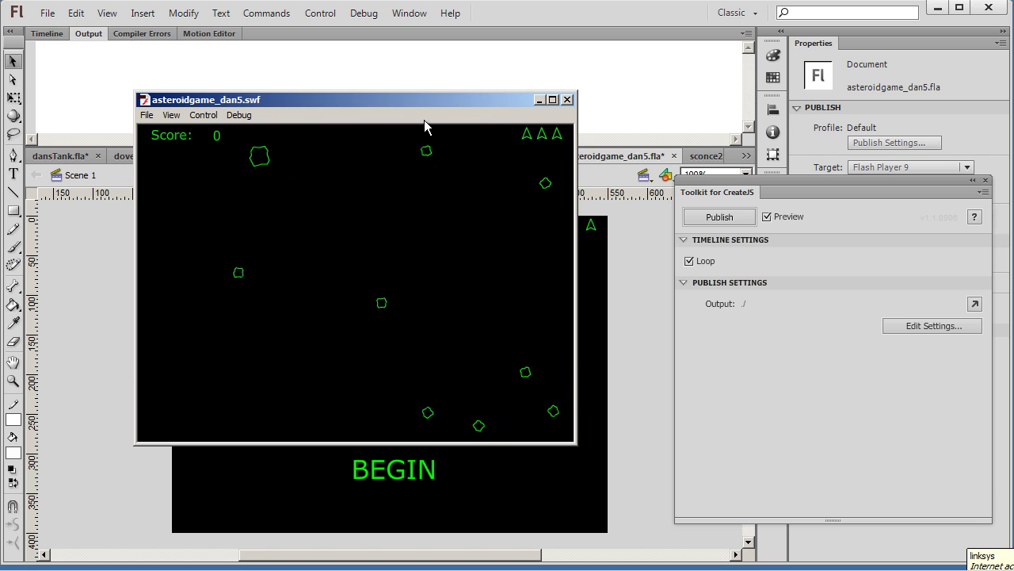
left_click_drag(415, 101, 456, 113)
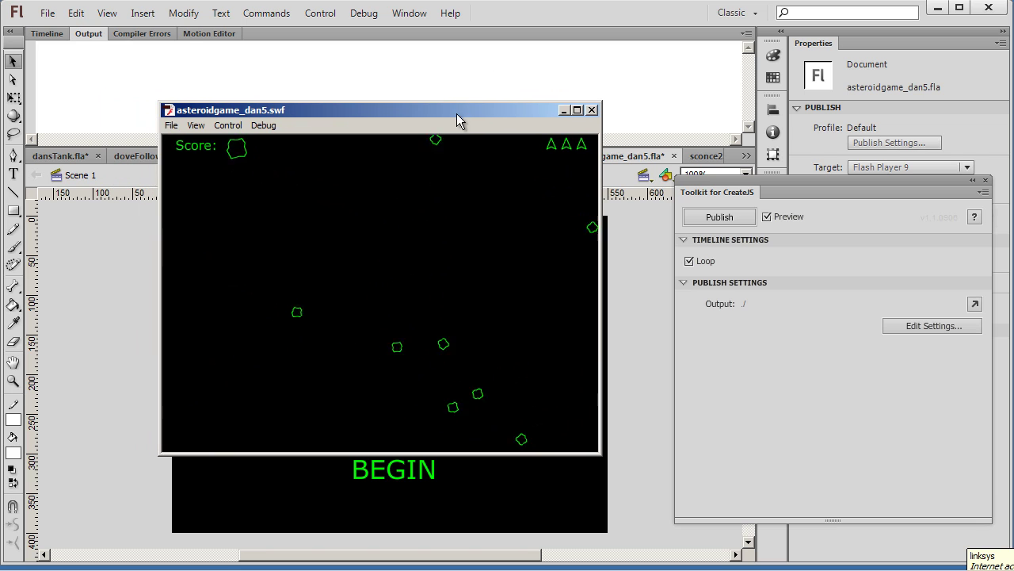
left_click(591, 106)
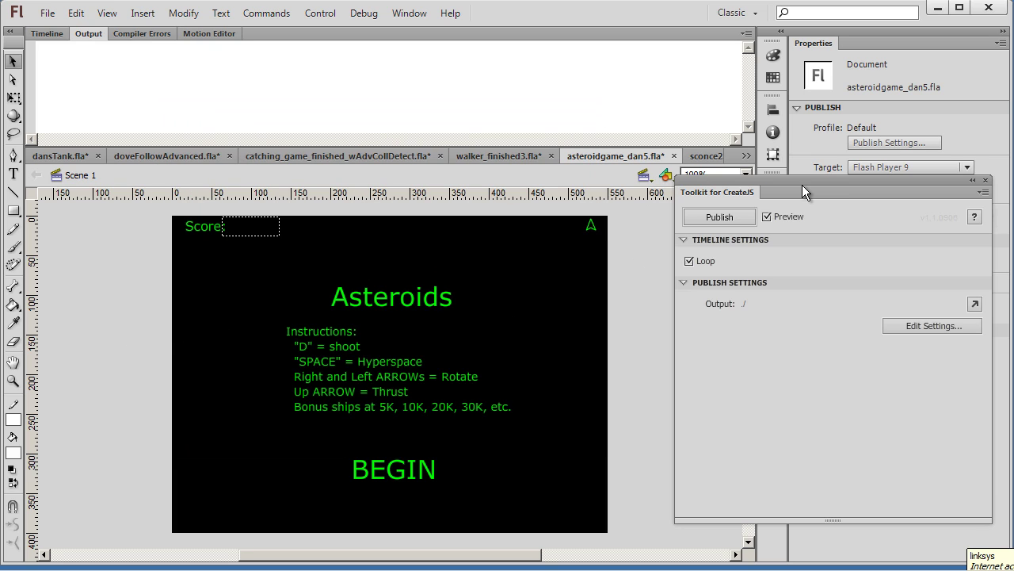
Drag the Toolkit for CreateJS panel onto the stage and reopen it via Window > Other Panels.
left_click_drag(831, 179, 503, 101)
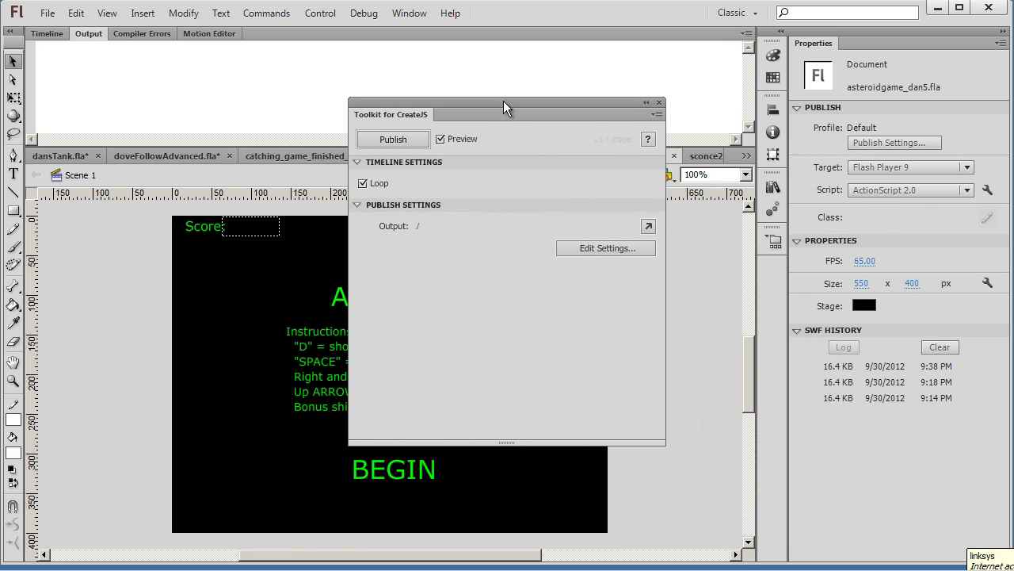
left_click(412, 15)
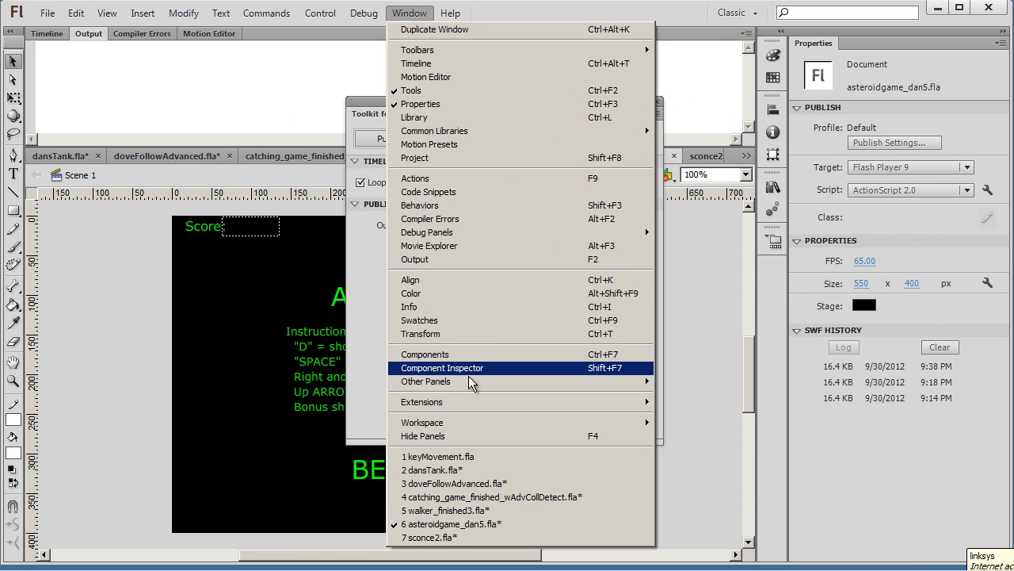
mouse_move(469, 380)
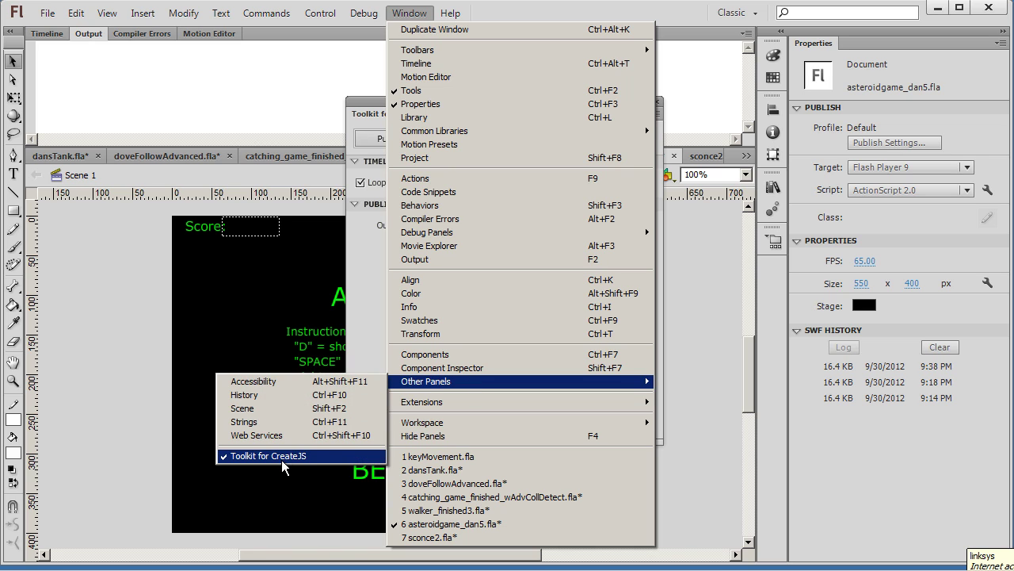
left_click(213, 405)
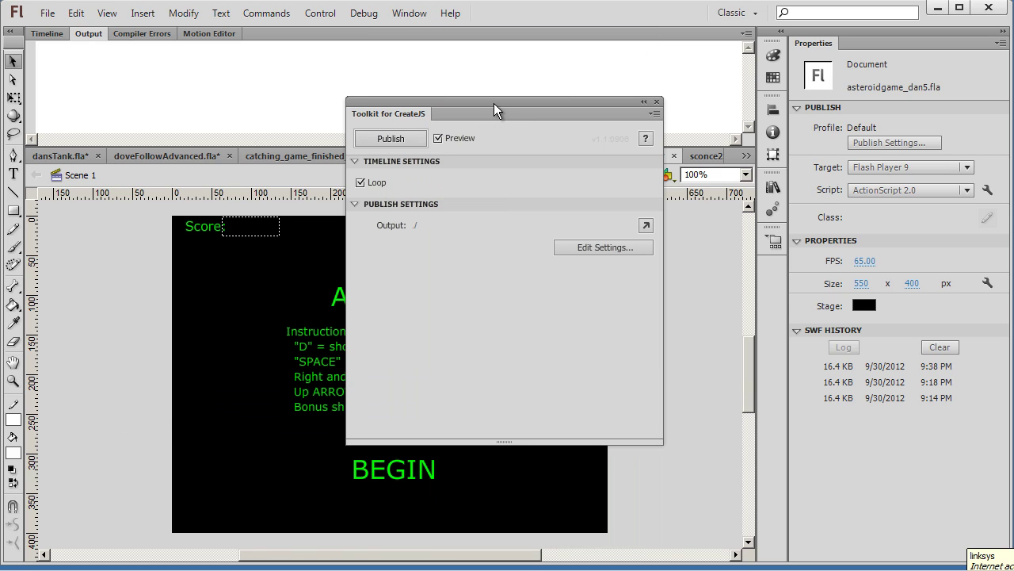
Publish the Asteroids game with Toolkit for CreateJS, play it in IE to Game Over, then close the tab.
left_click_drag(495, 103, 668, 83)
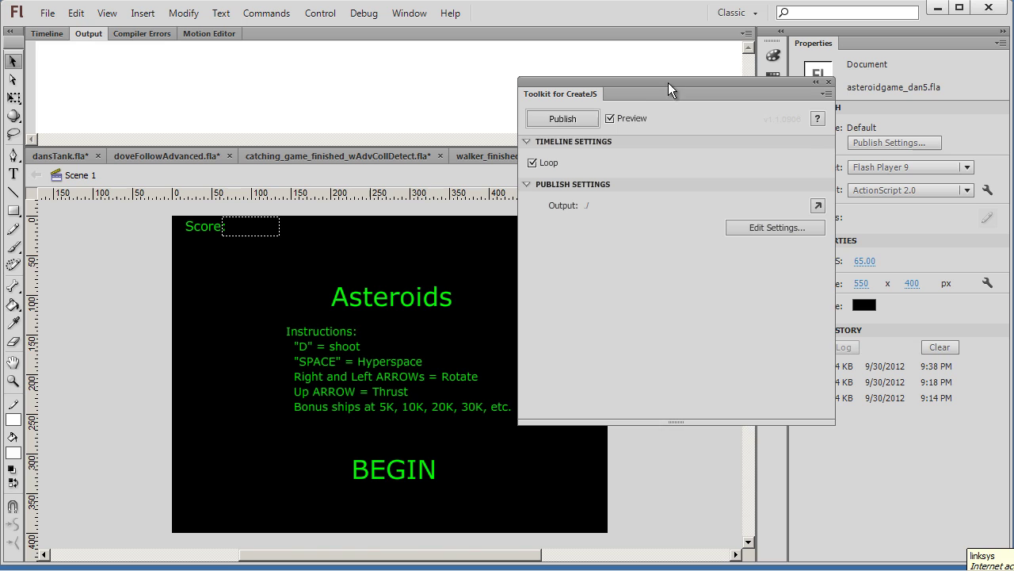
left_click(566, 119)
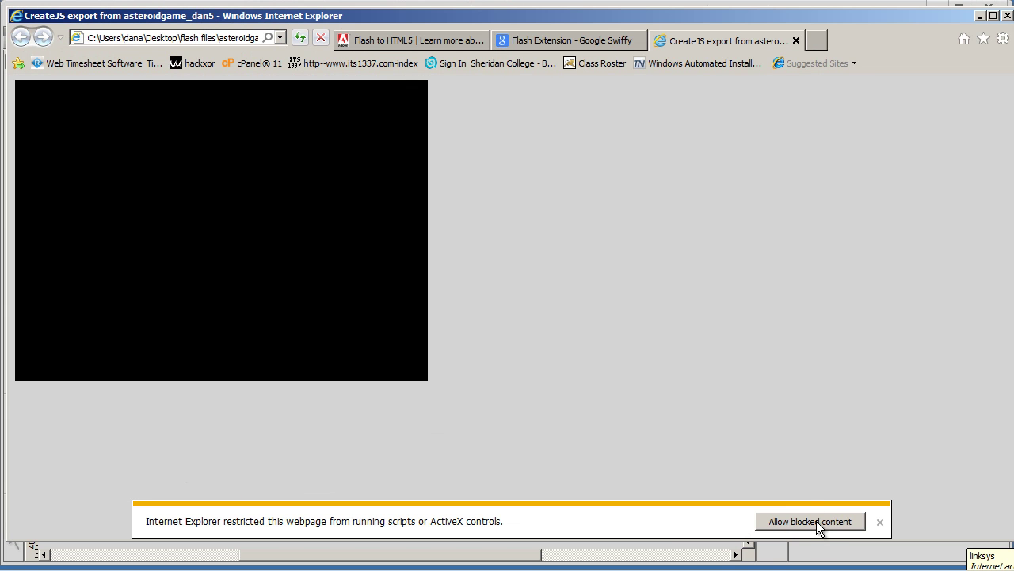
left_click(816, 521)
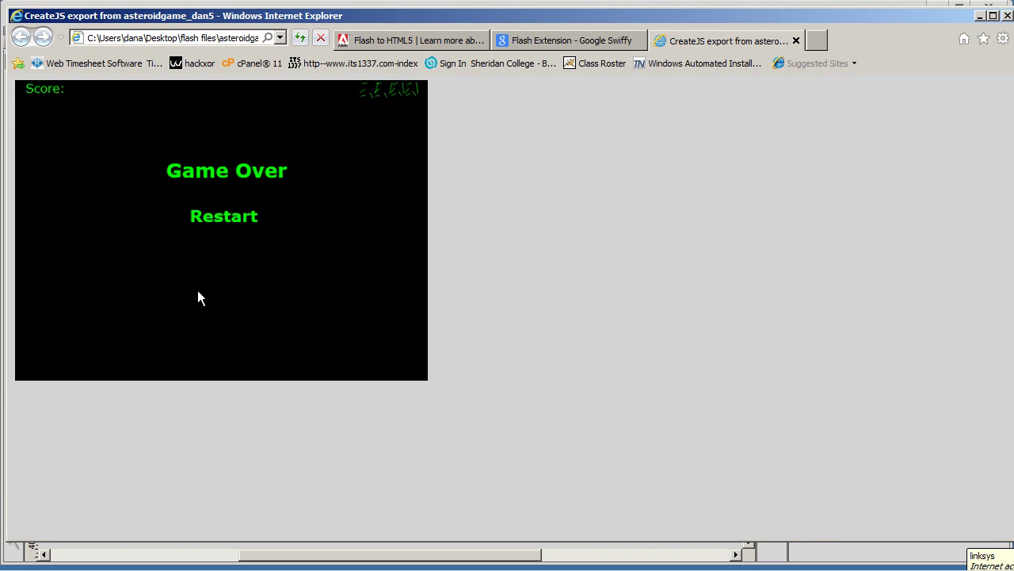
left_click(240, 313)
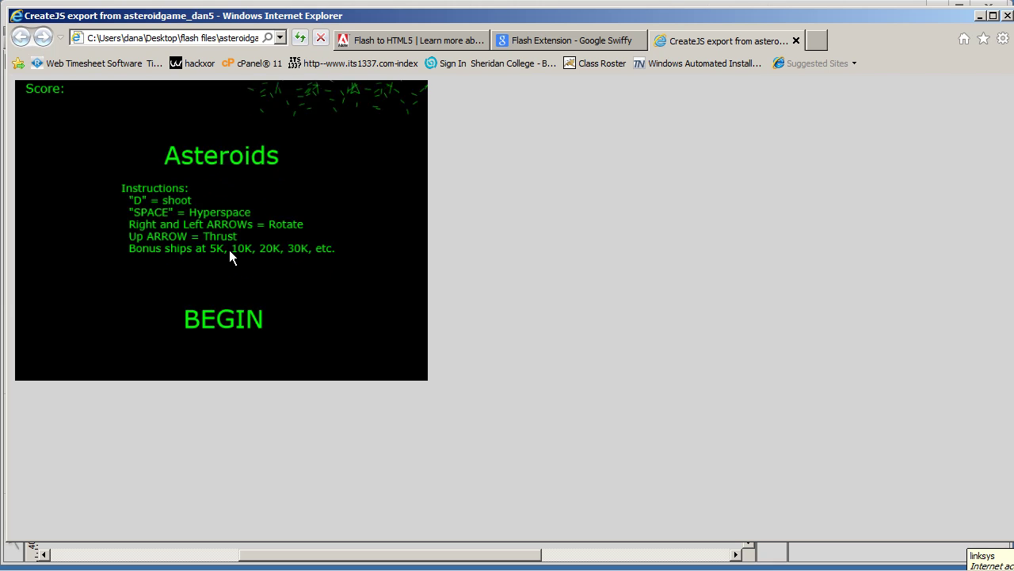
left_click(229, 249)
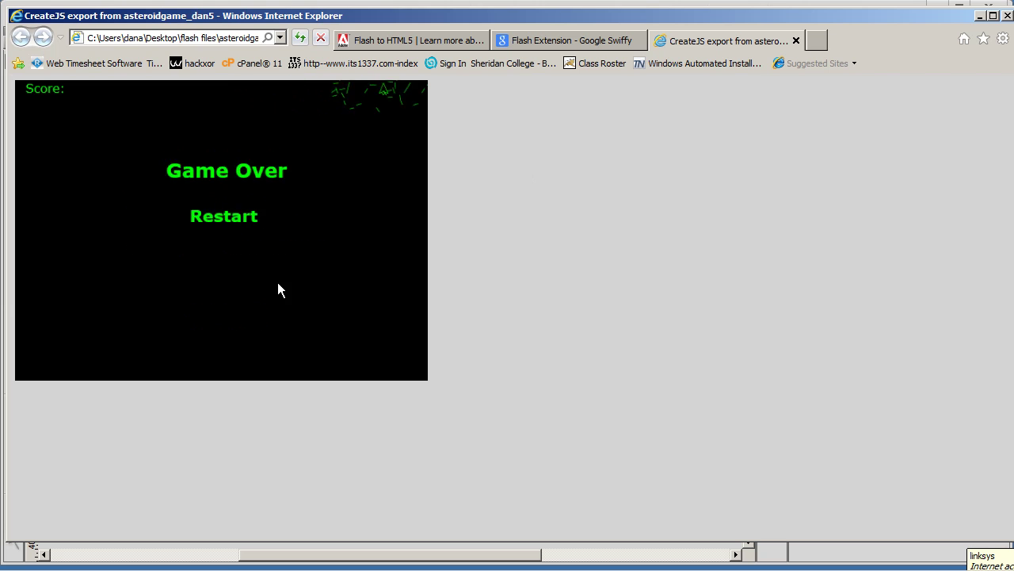
left_click(796, 41)
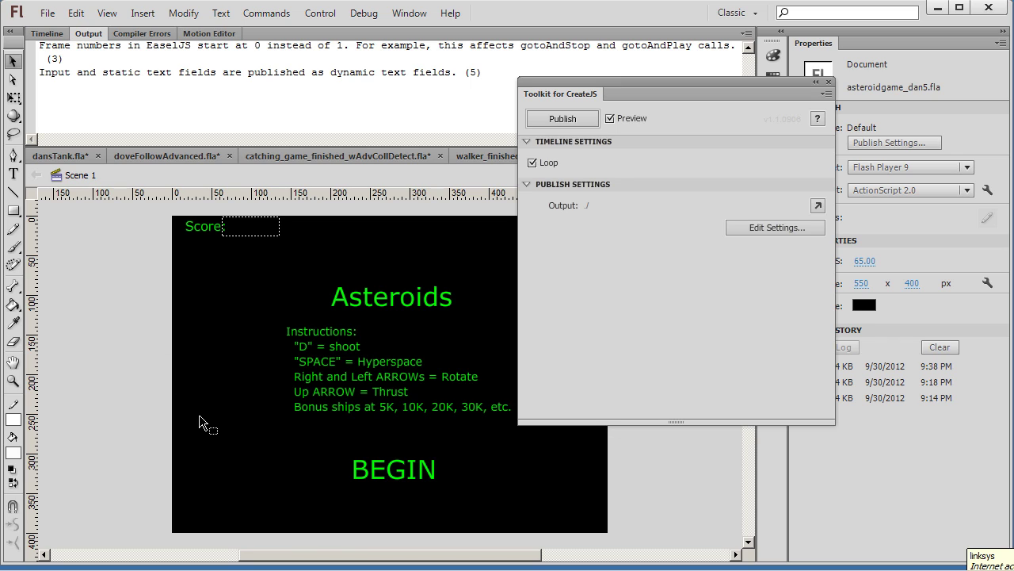
Select frame 2 of Layer 1 and view its ActionScript in the Actions panel, then close it.
left_click(40, 33)
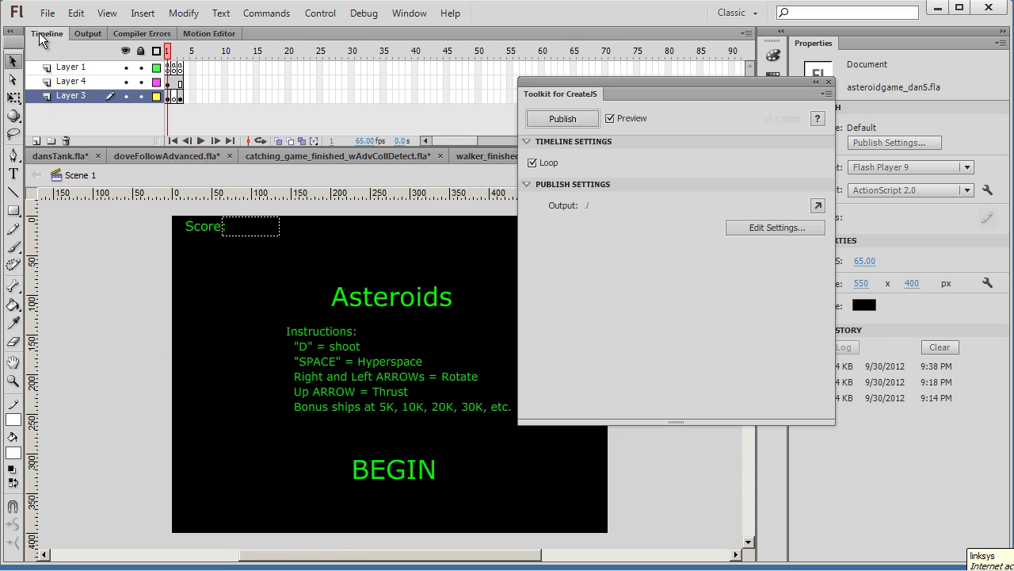
left_click(174, 68)
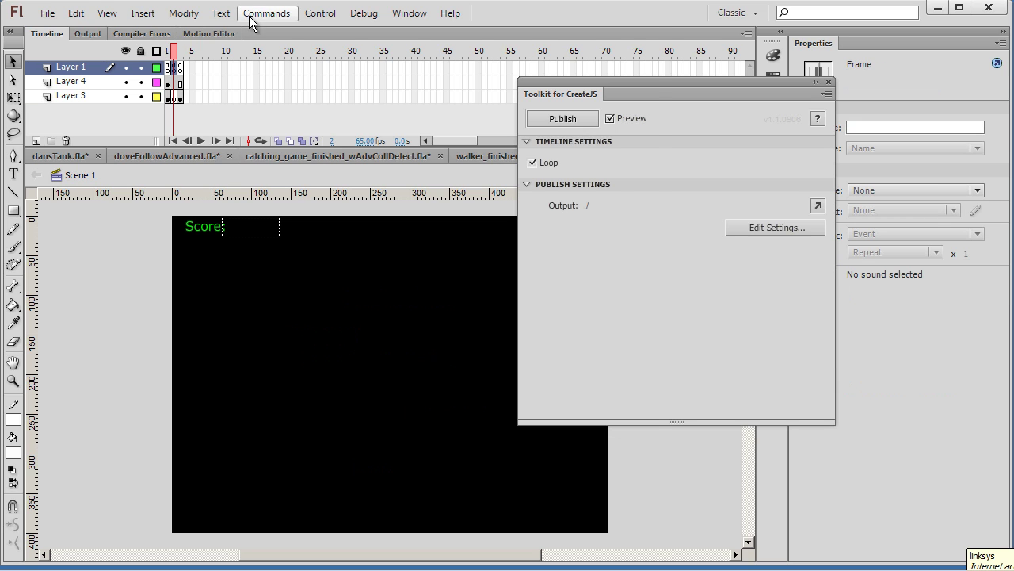
left_click(409, 13)
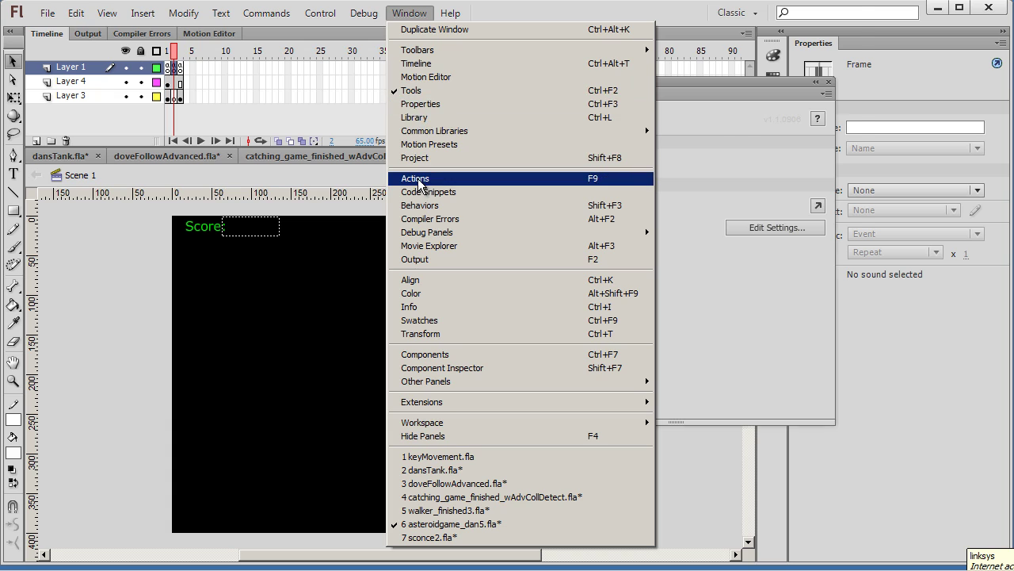
left_click(420, 181)
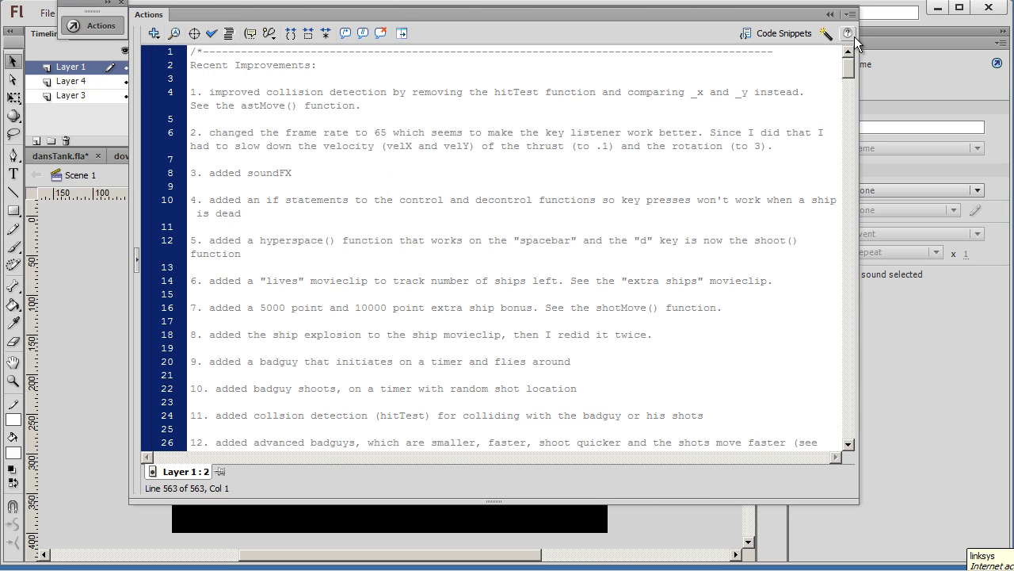
key("F9")
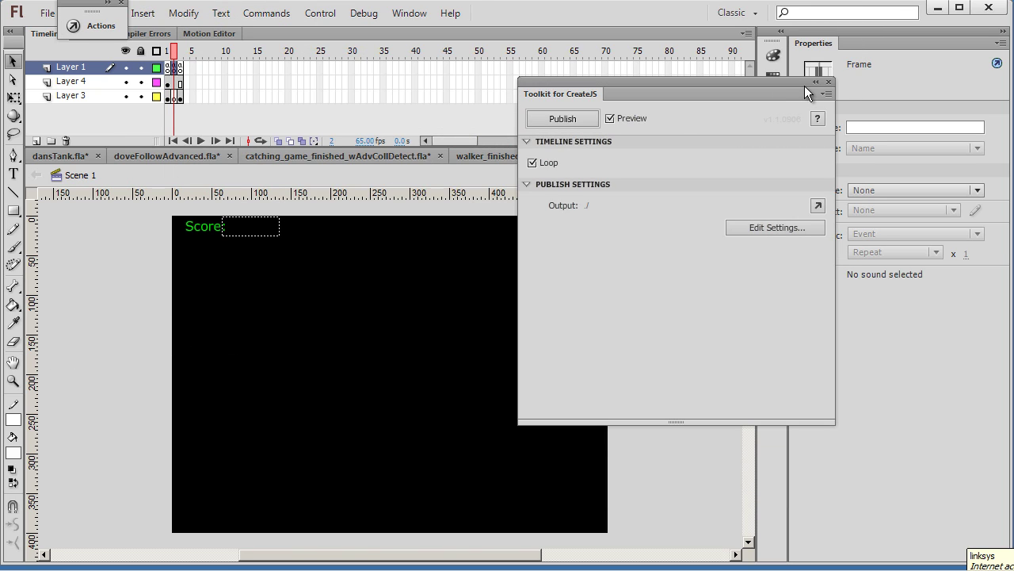
Close the CreateJS toolkit, return to frame 1, and run Commands > Export as HTML5 (Swiffy).
left_click(829, 83)
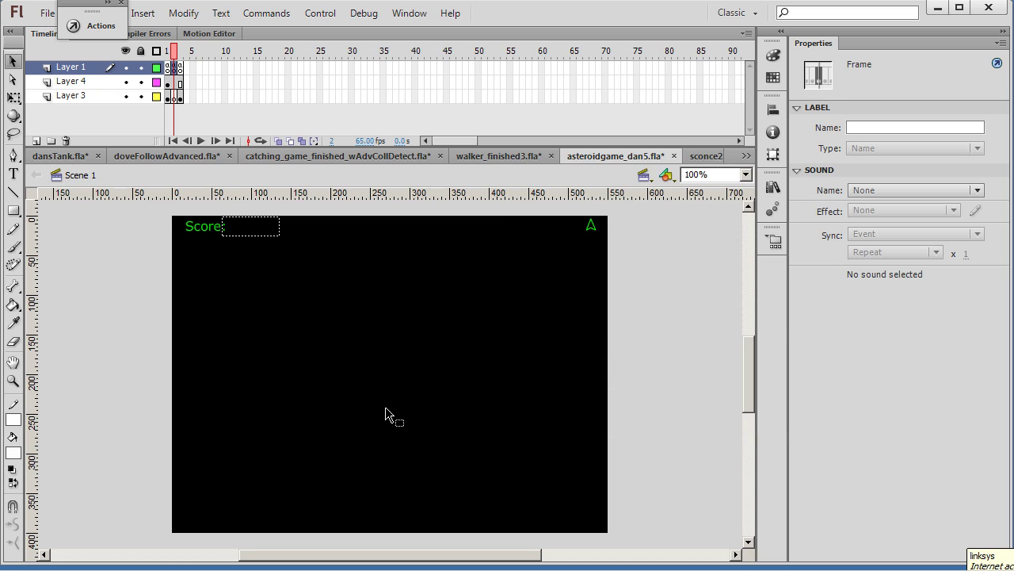
left_click(331, 372)
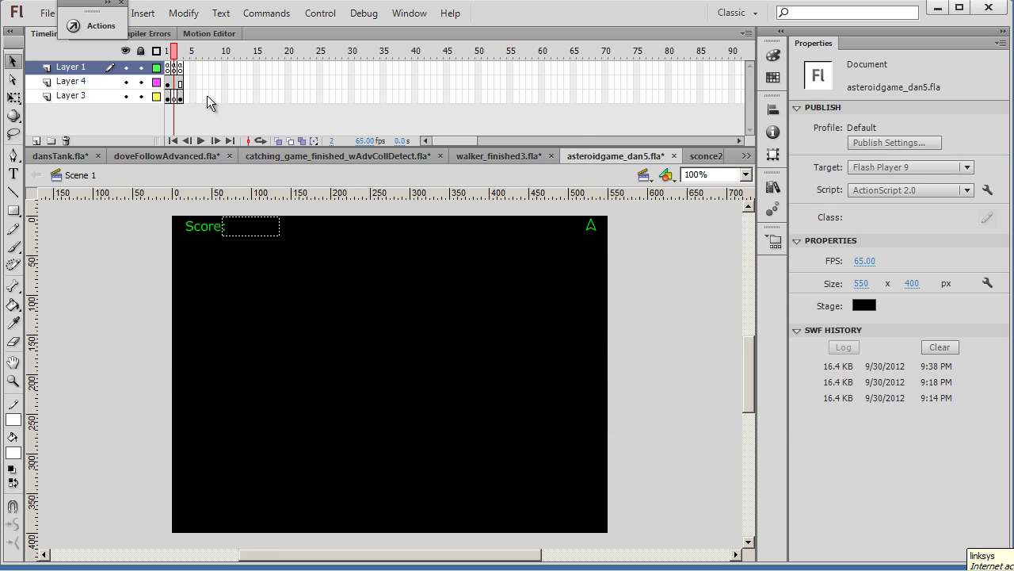
left_click(168, 52)
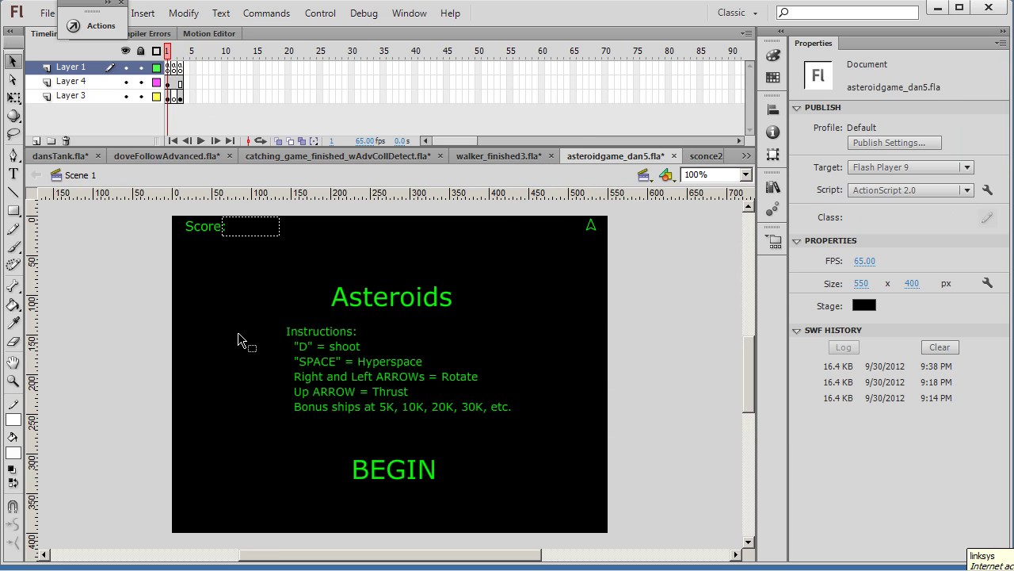
left_click(267, 14)
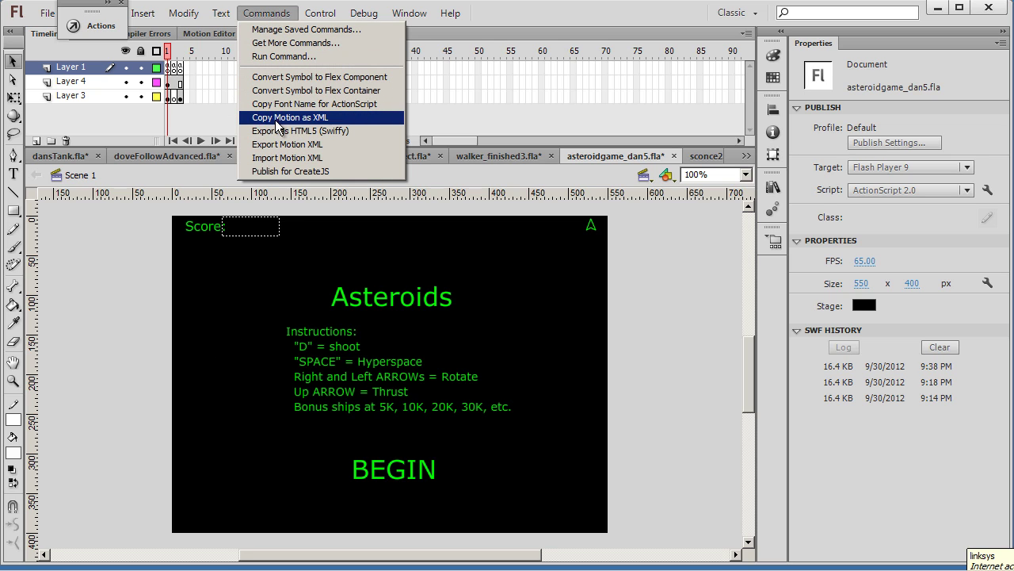
left_click(329, 131)
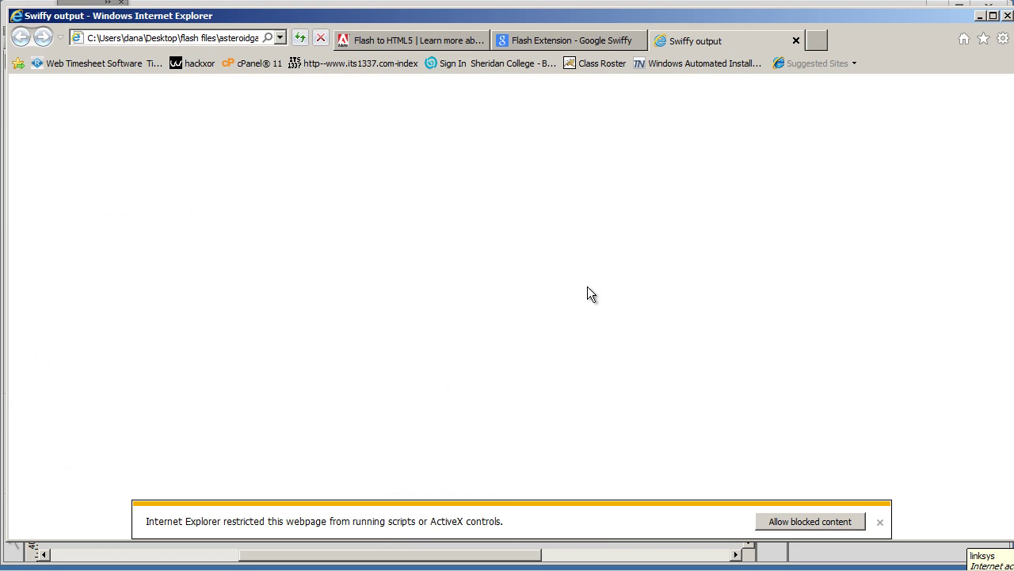
Allow the Swiffy page's scripts and play the Asteroids game, turning with arrow keys and firing with space.
left_click(829, 524)
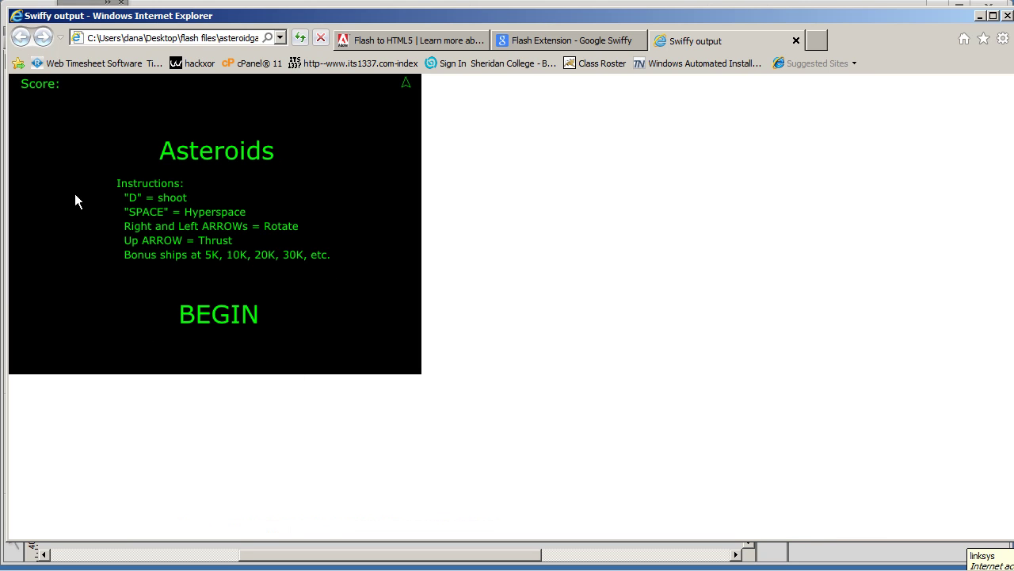
left_click(224, 325)
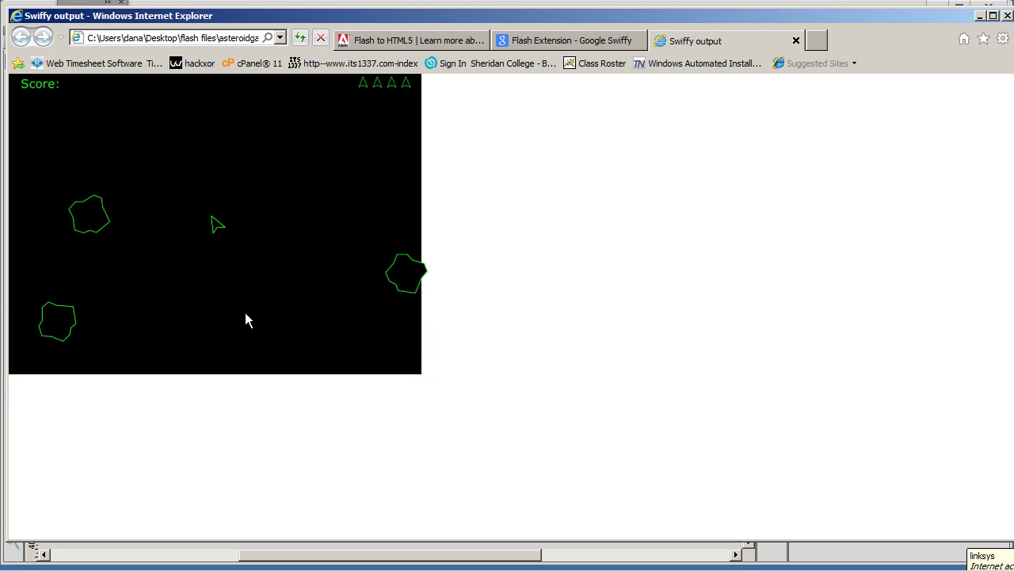
key("Left")
key("space")
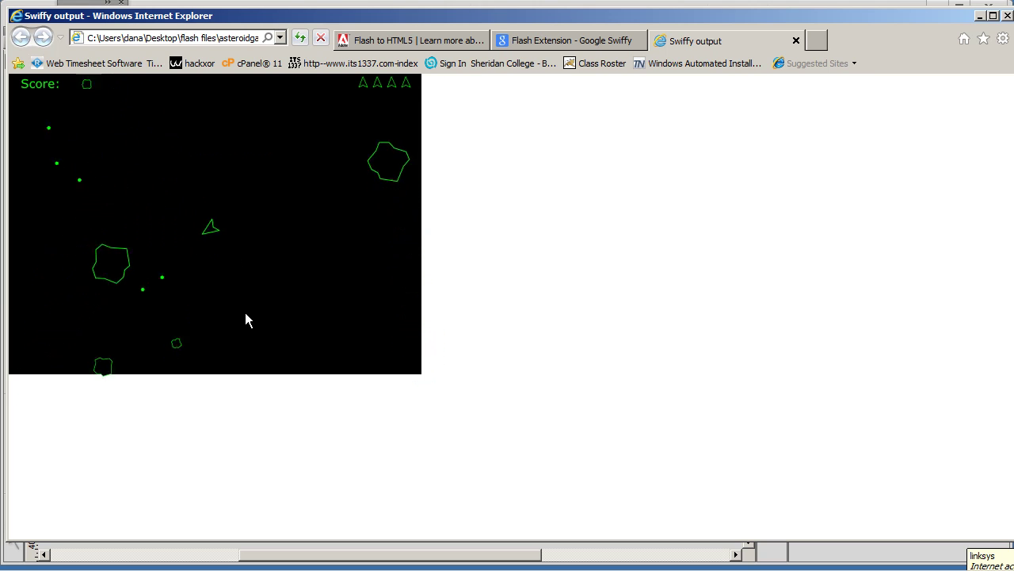
key("Left")
key("space")
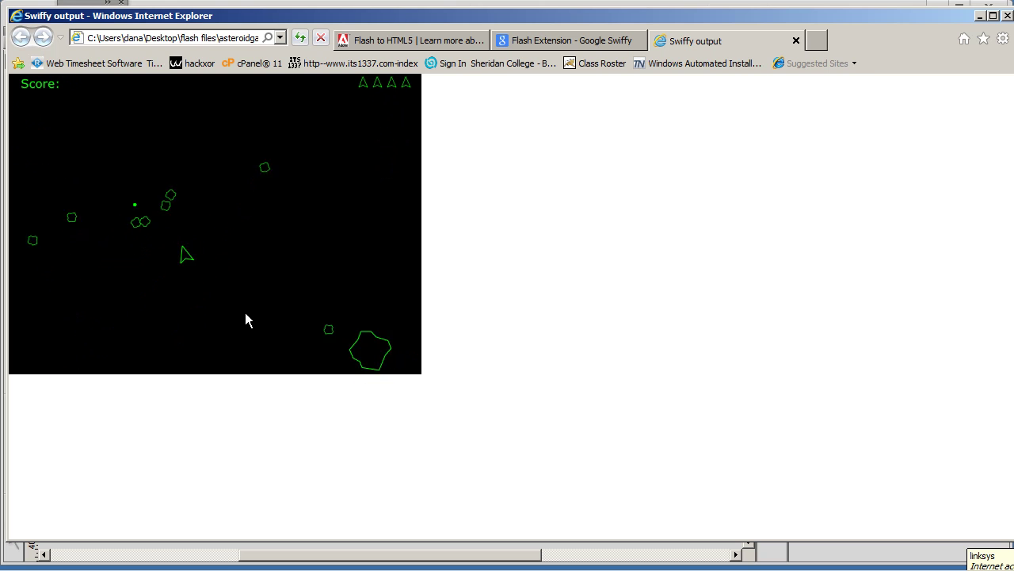
key("Left")
key("space")
key("Left")
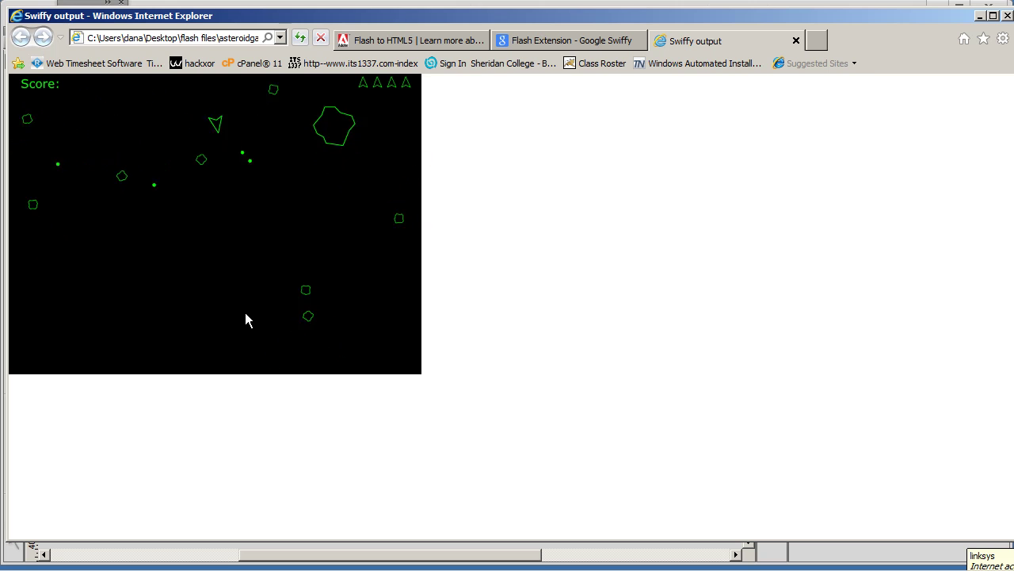
key("Up")
key("Left")
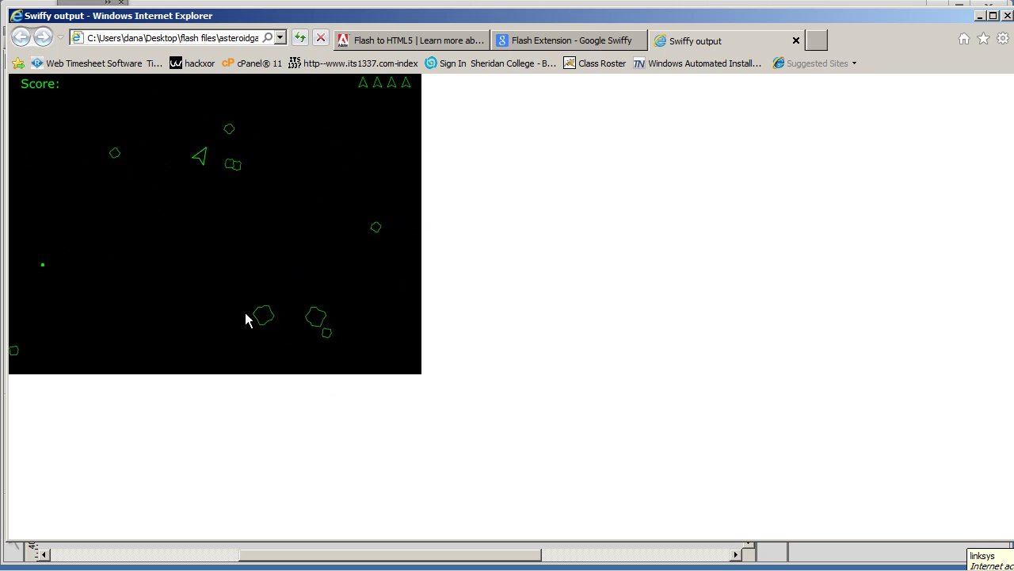
key("Left")
key("space")
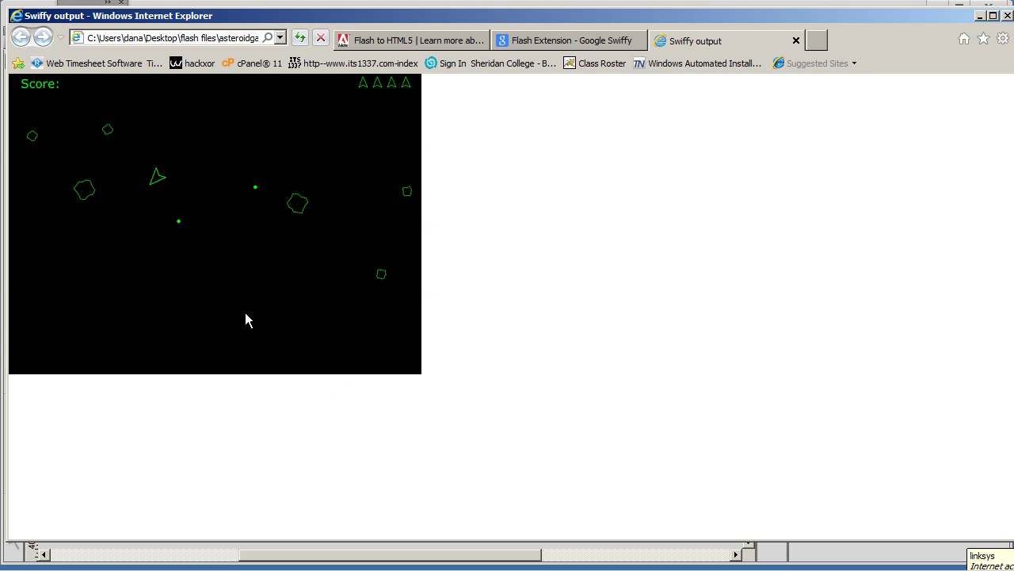
key("Left")
key("space")
Open and dismiss the page's context menu, turn the ship once more, and Alt+Tab back to Flash.
right_click(245, 262)
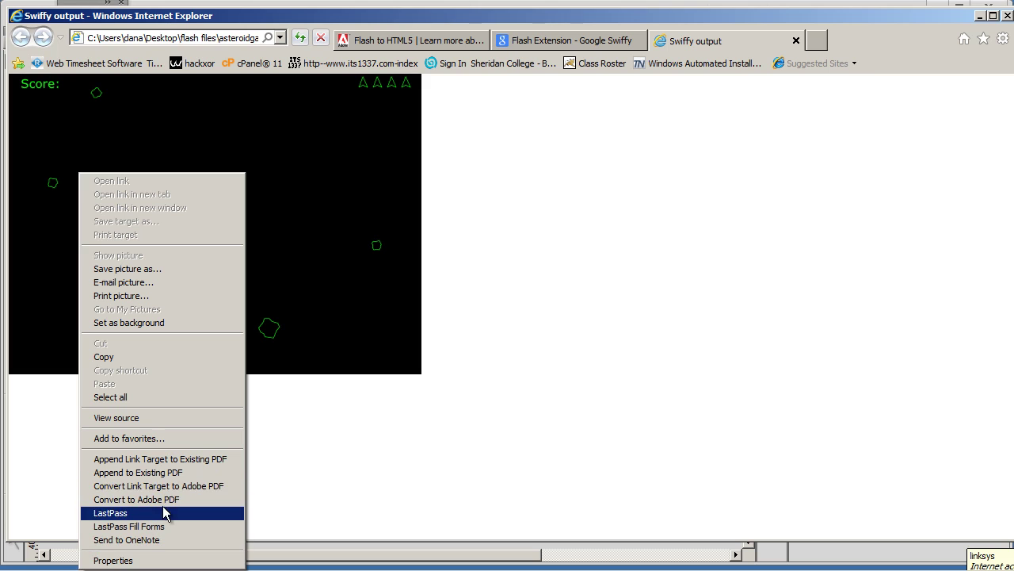
left_click(270, 245)
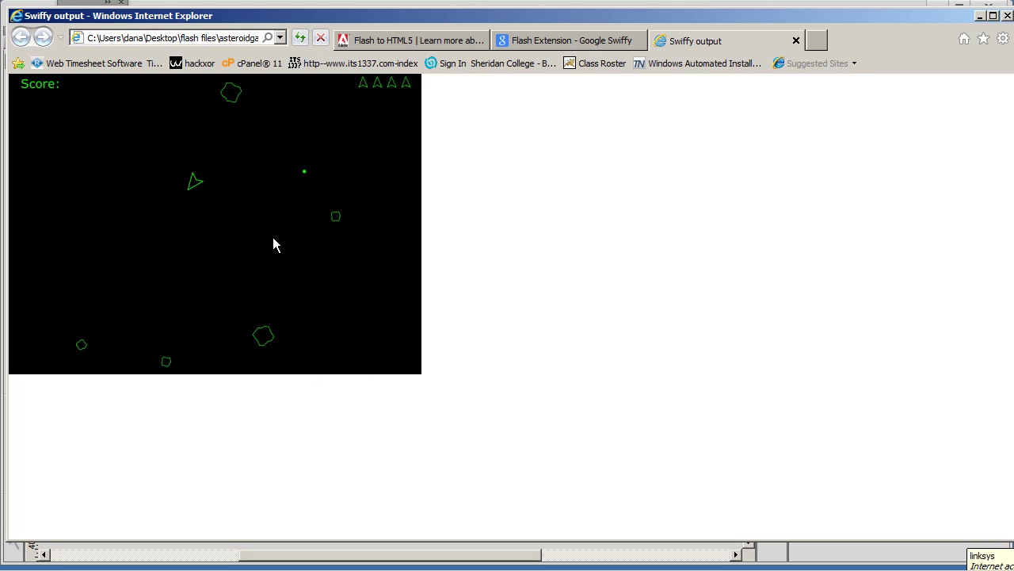
key("Left")
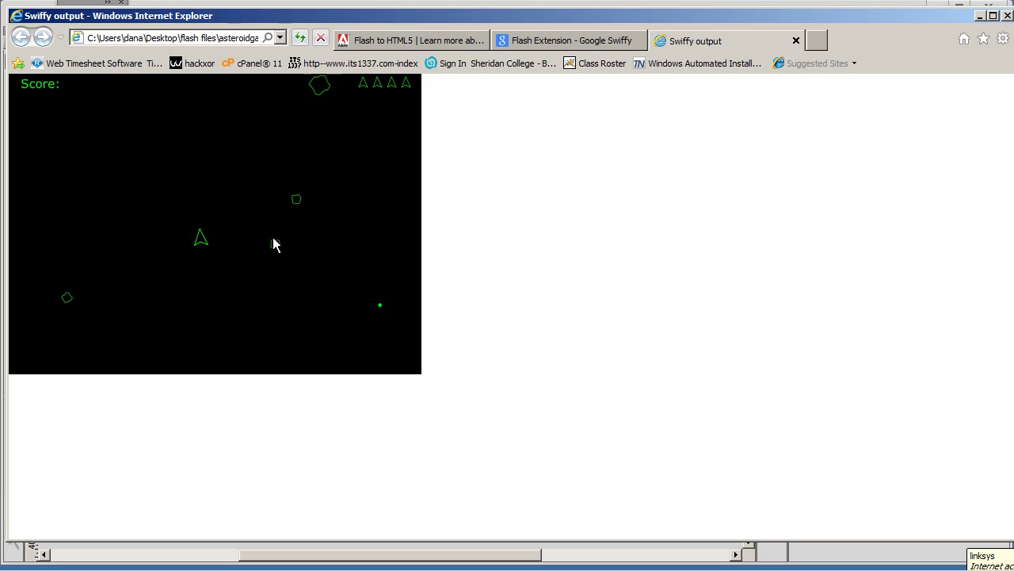
key("alt+Tab")
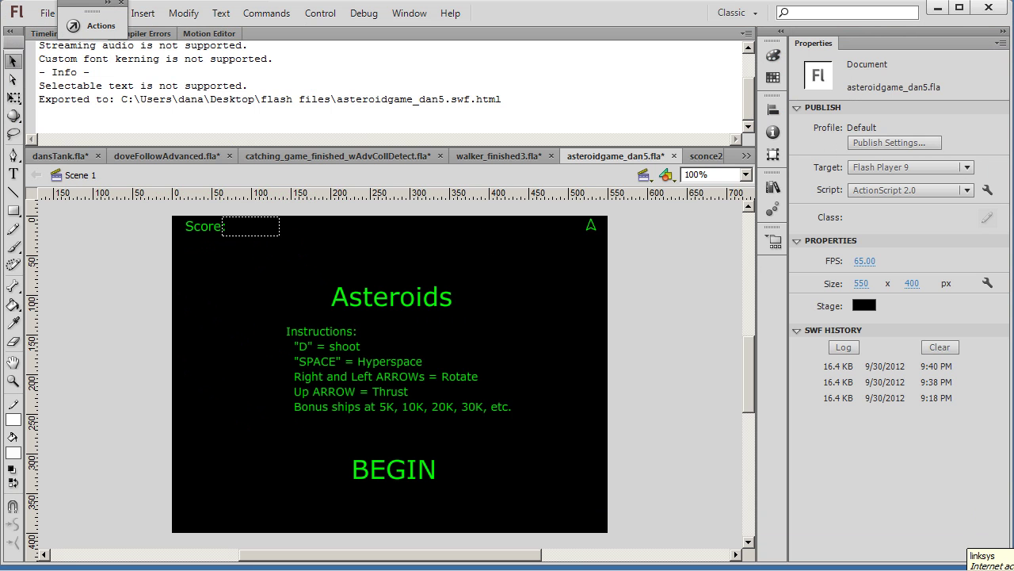
Bring up the flash files folder and compare the asteroidgame_dan5 .fla, .swf, .html, .js and .swf.html files.
key("alt+Tab")
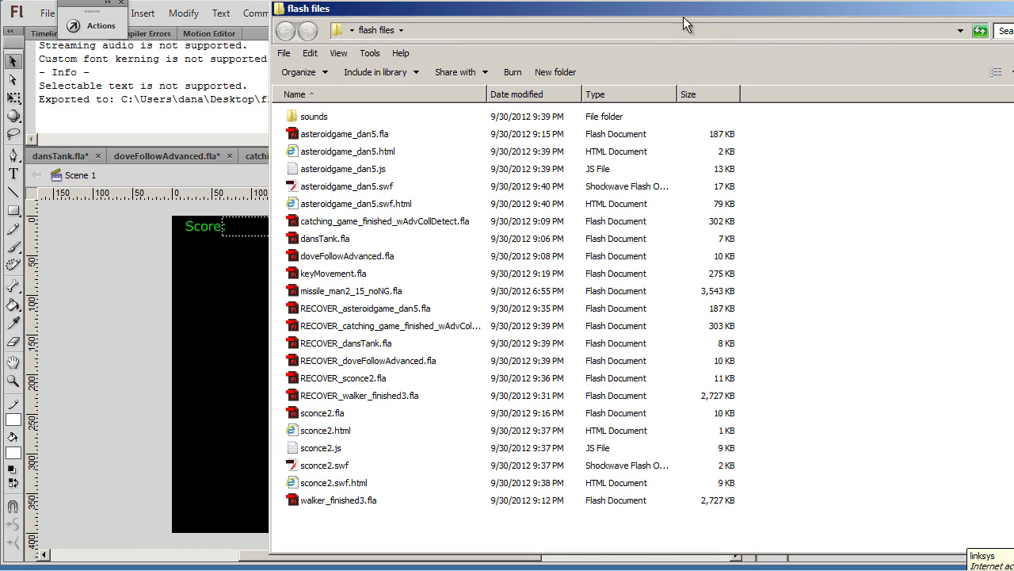
left_click_drag(706, 5, 558, 12)
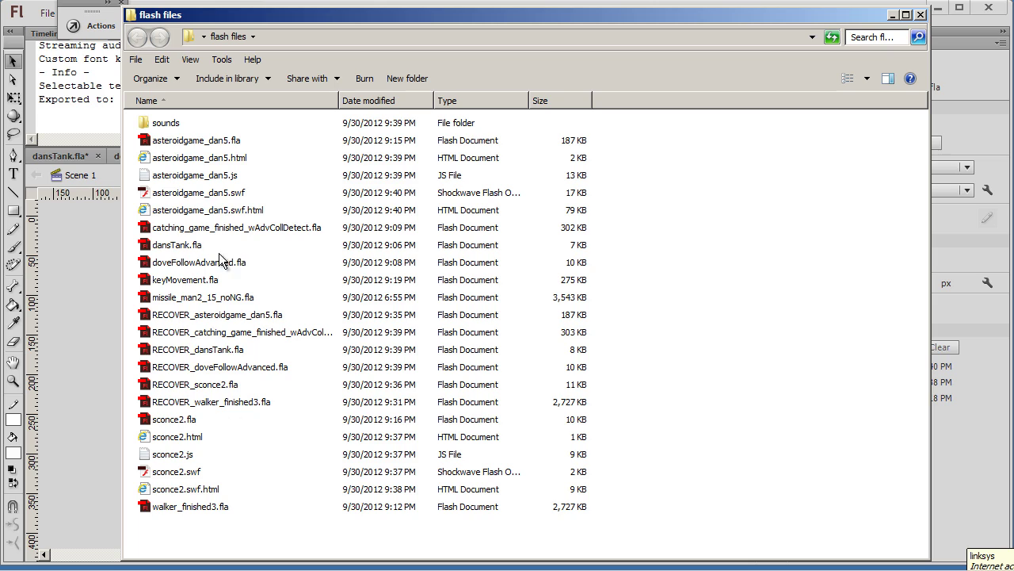
left_click(185, 147)
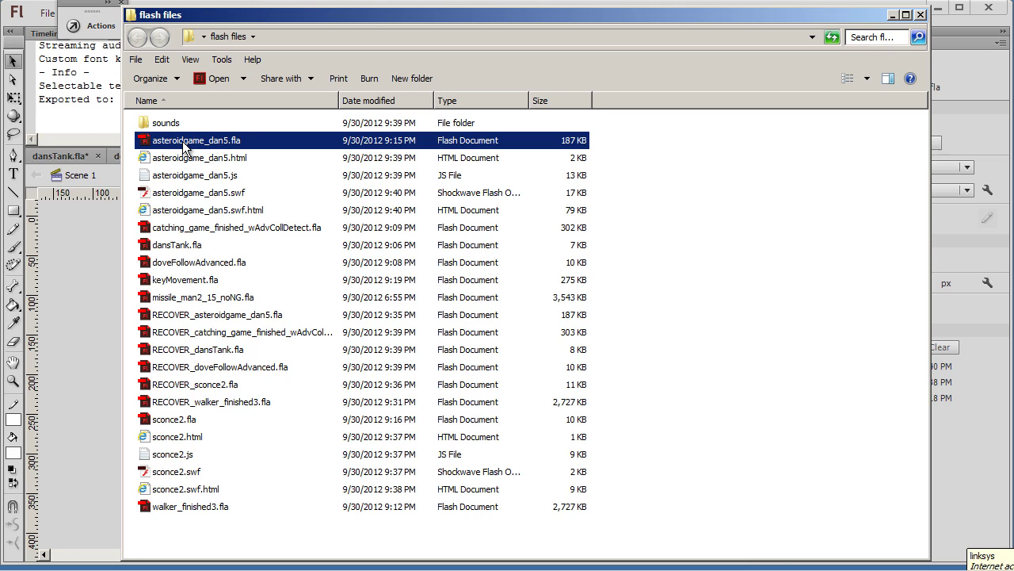
left_click(167, 197)
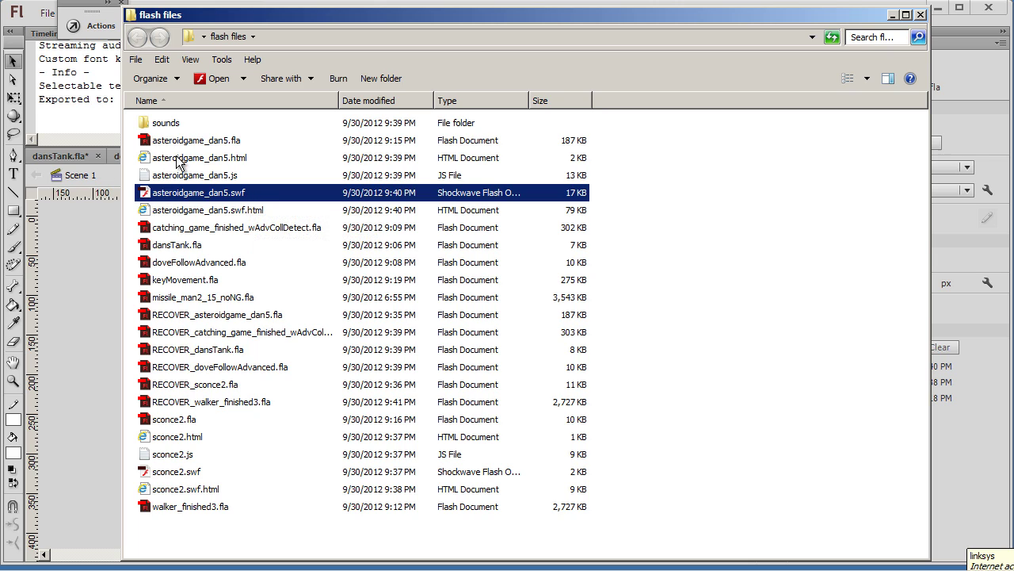
left_click(178, 161)
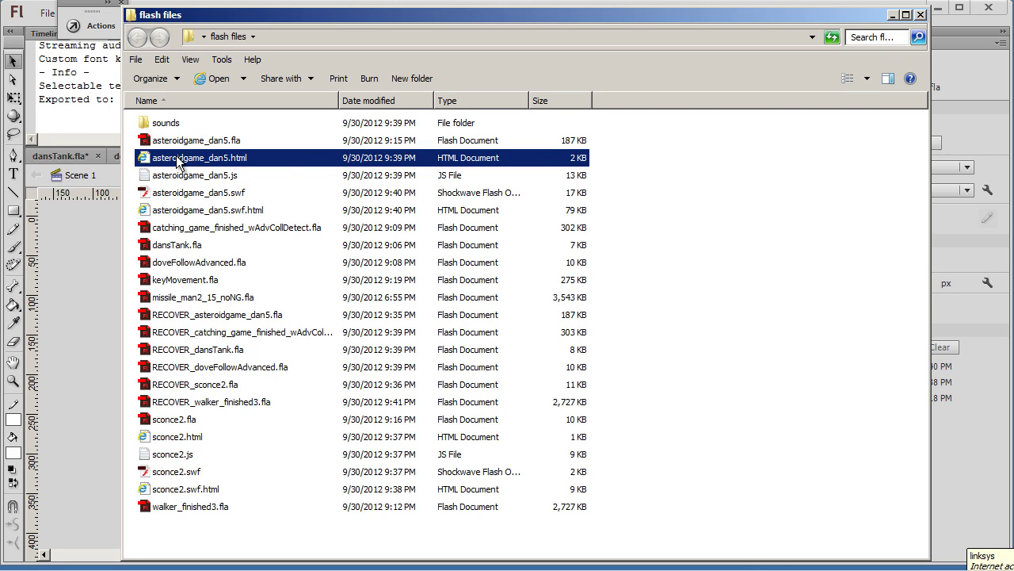
left_click(173, 180)
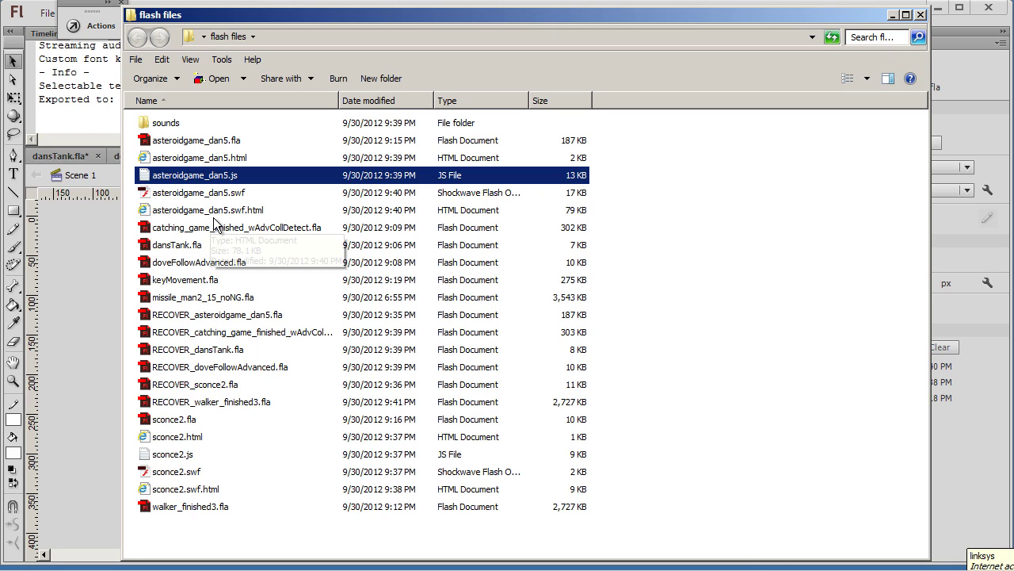
left_click(262, 214)
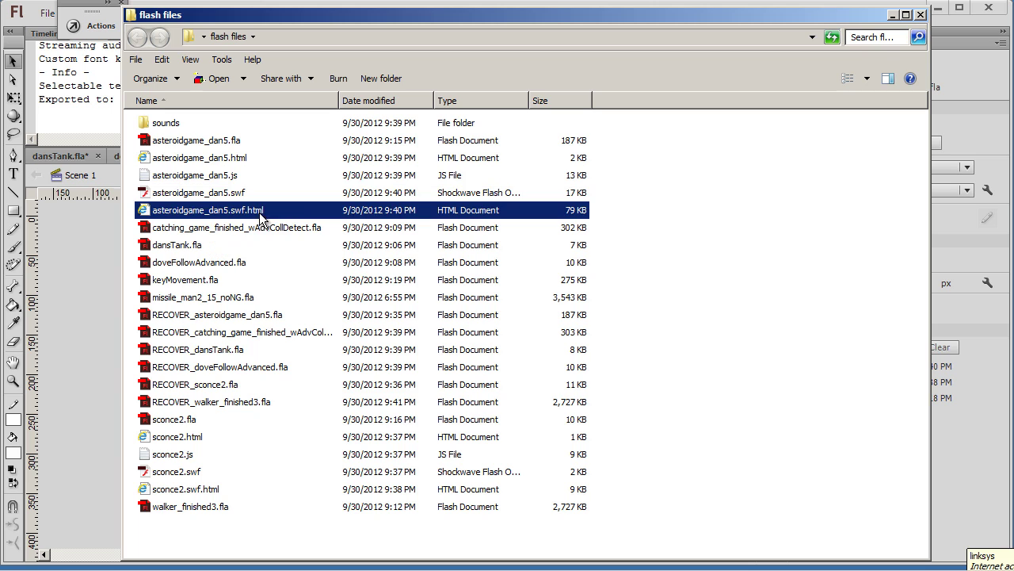
Open asteroidgame_dan5.swf.html in IE, allow its scripts, start the game, then close it.
double_click(146, 213)
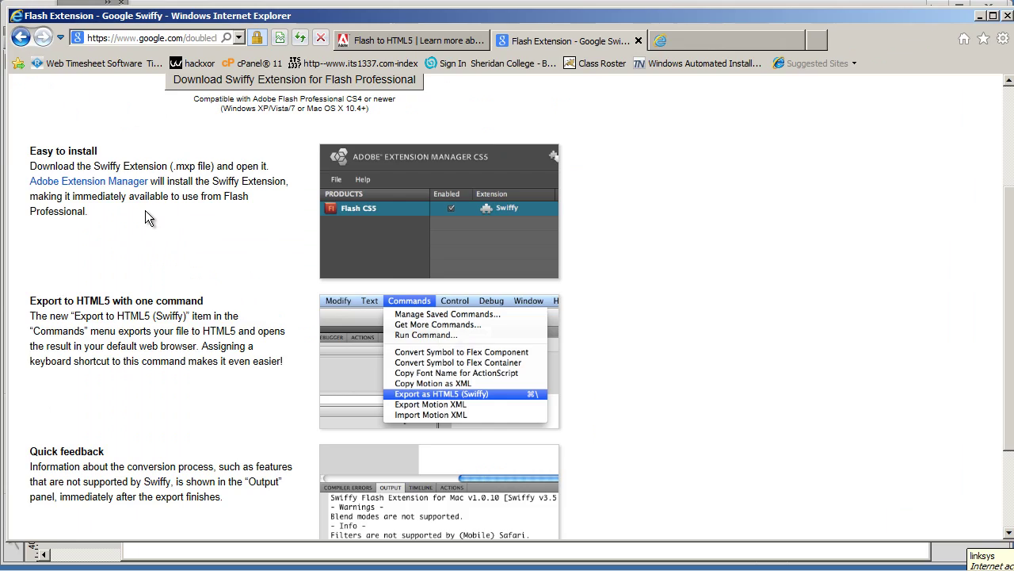
left_click(810, 523)
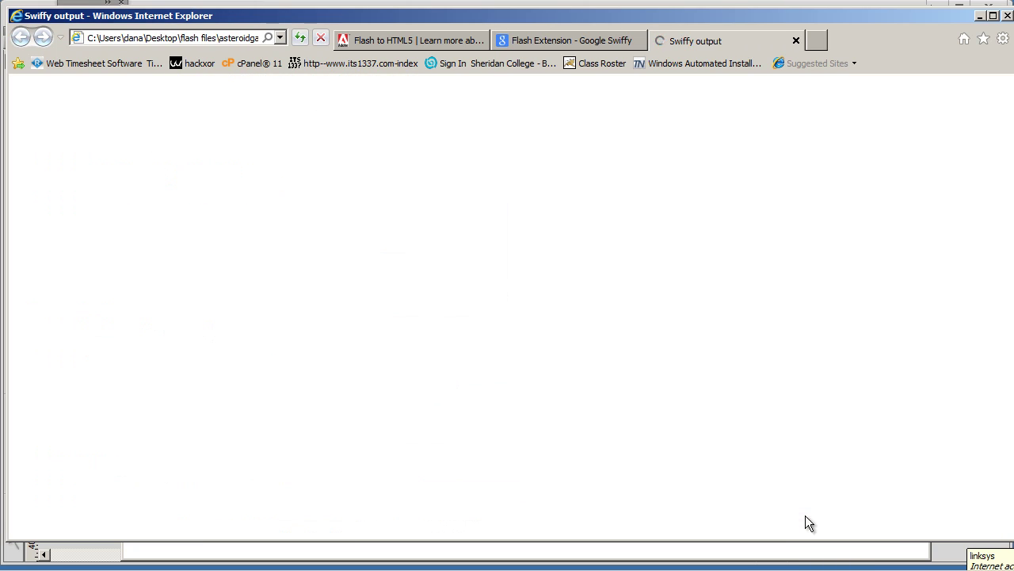
left_click(246, 318)
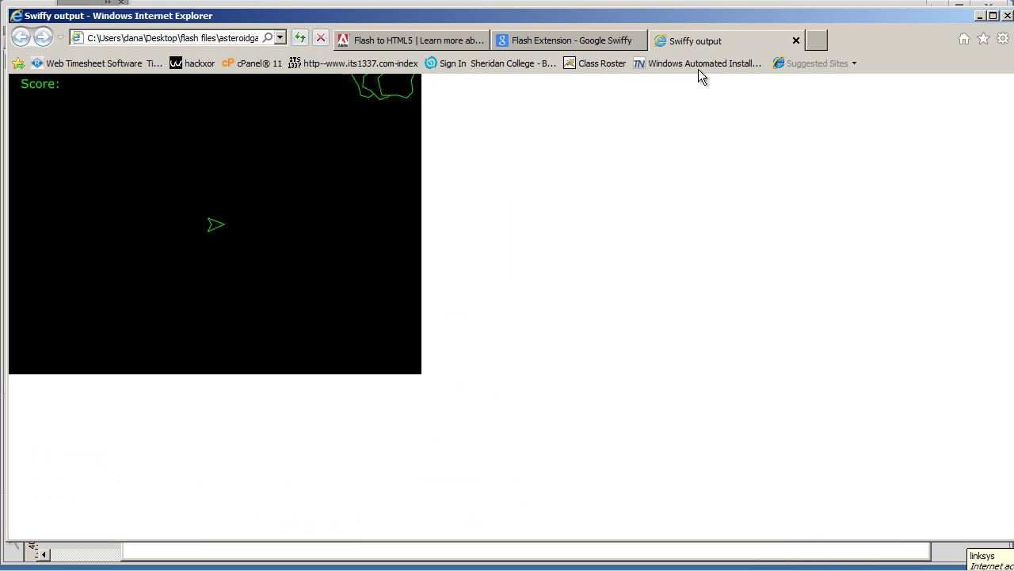
left_click(798, 43)
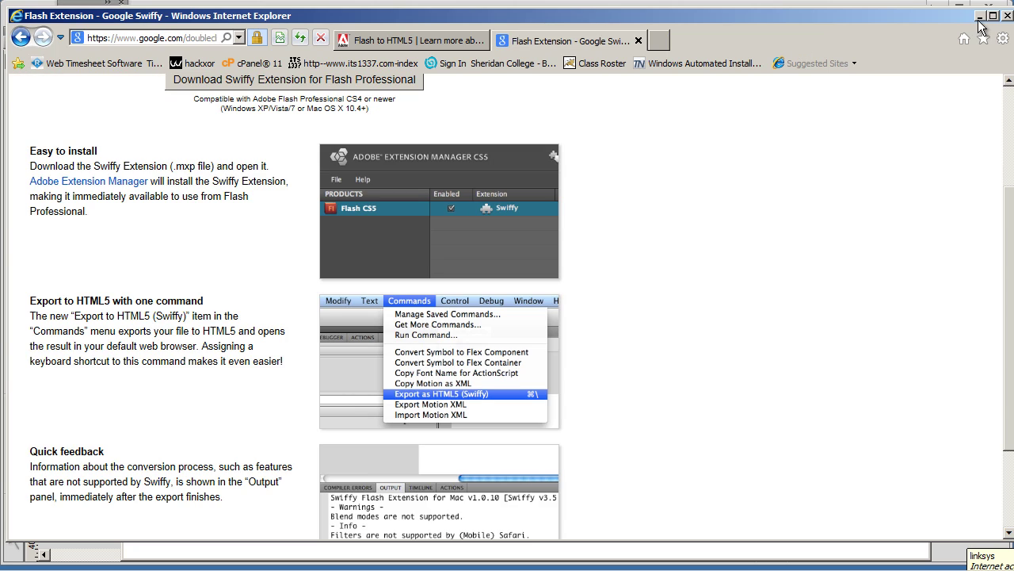
left_click(981, 15)
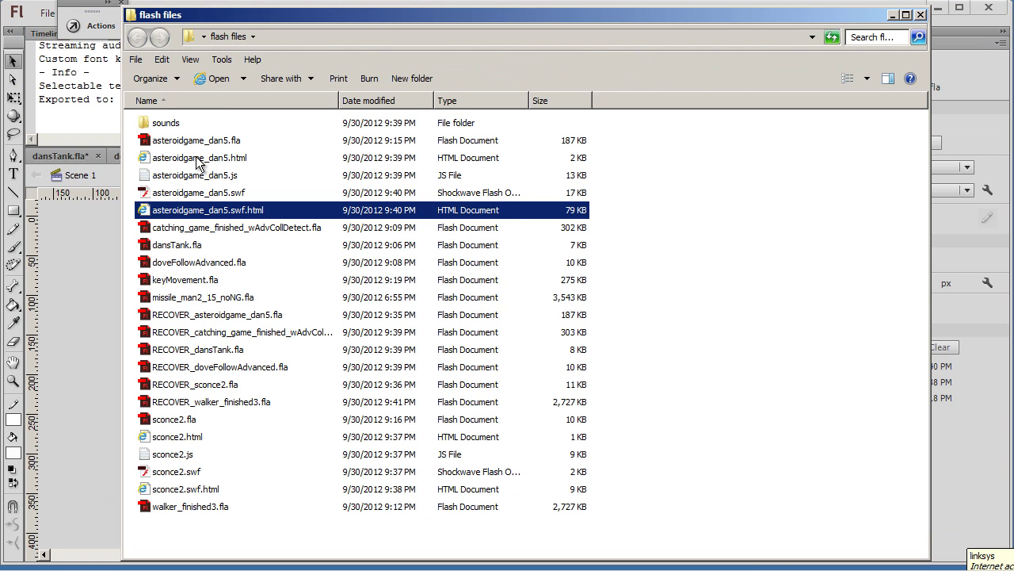
Open the CreateJS asteroidgame_dan5.html in the browser, close it, and restore the flash files folder.
left_click(158, 158)
double_click(145, 159)
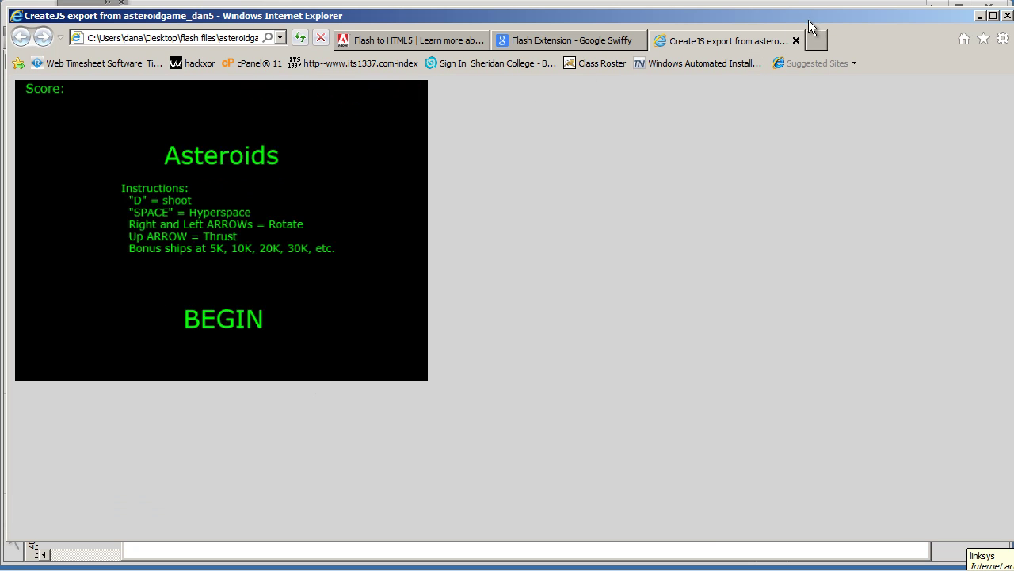
left_click(796, 41)
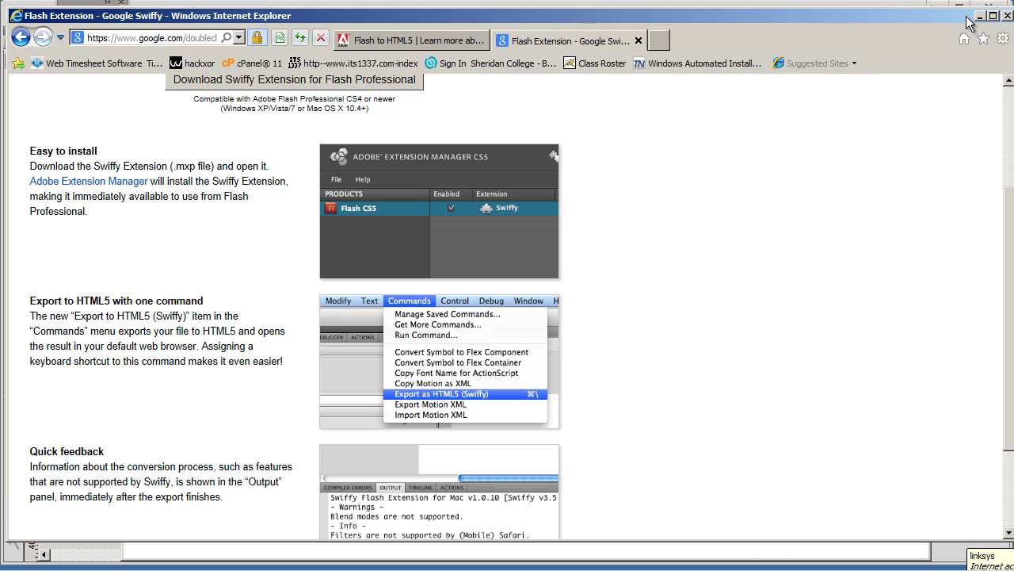
left_click(980, 16)
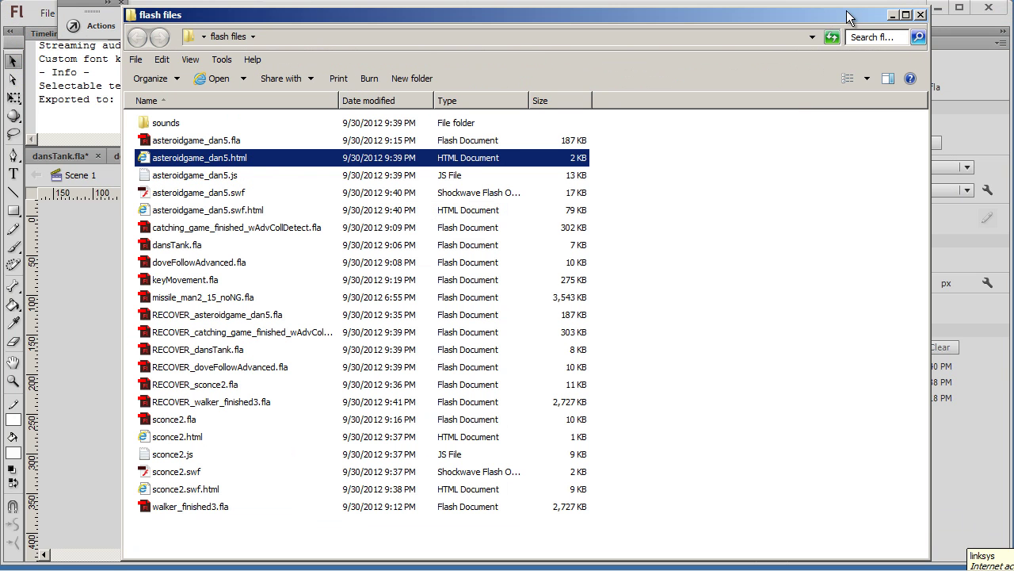
left_click(894, 16)
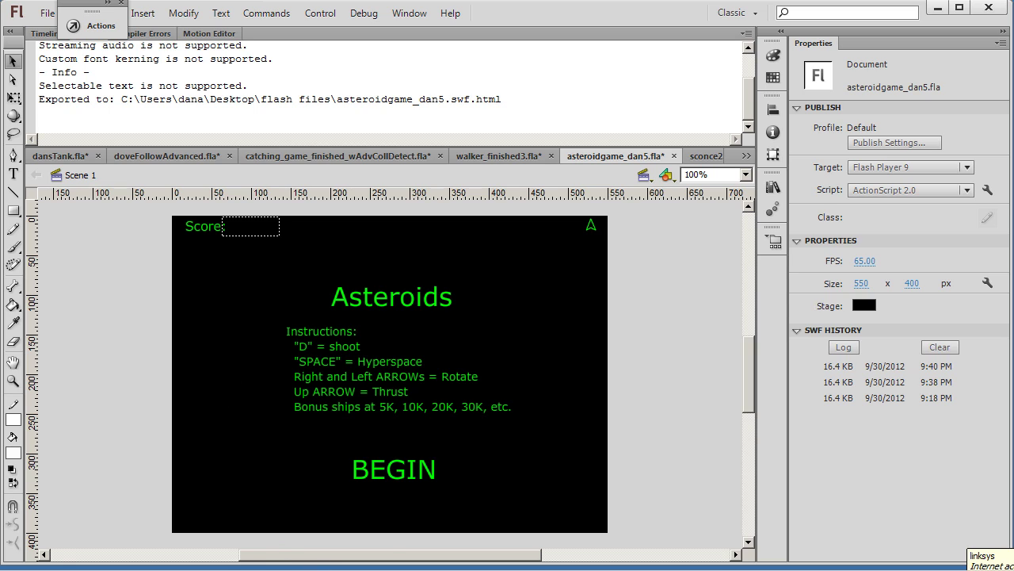
mouse_move(308, 569)
left_click(269, 569)
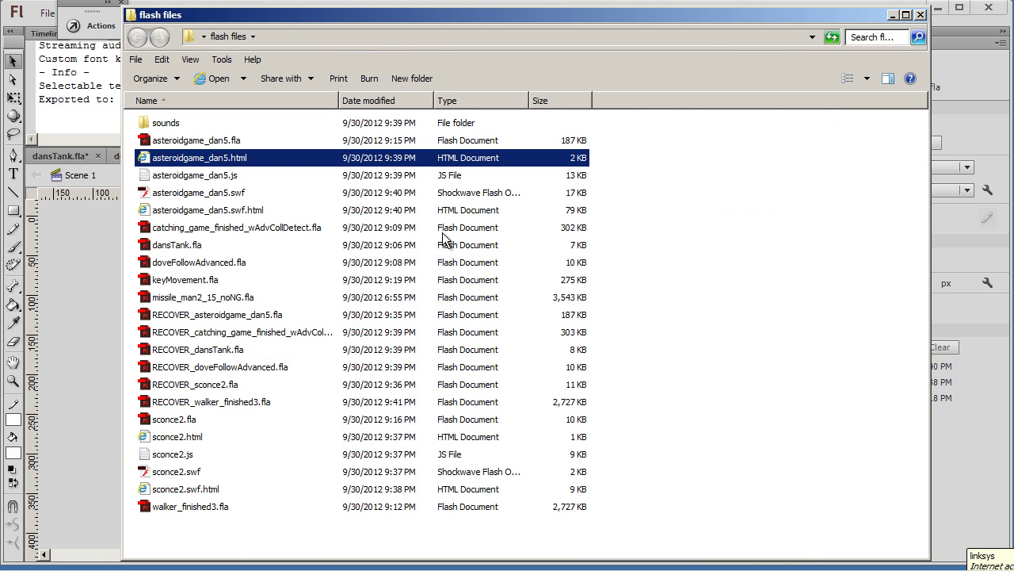